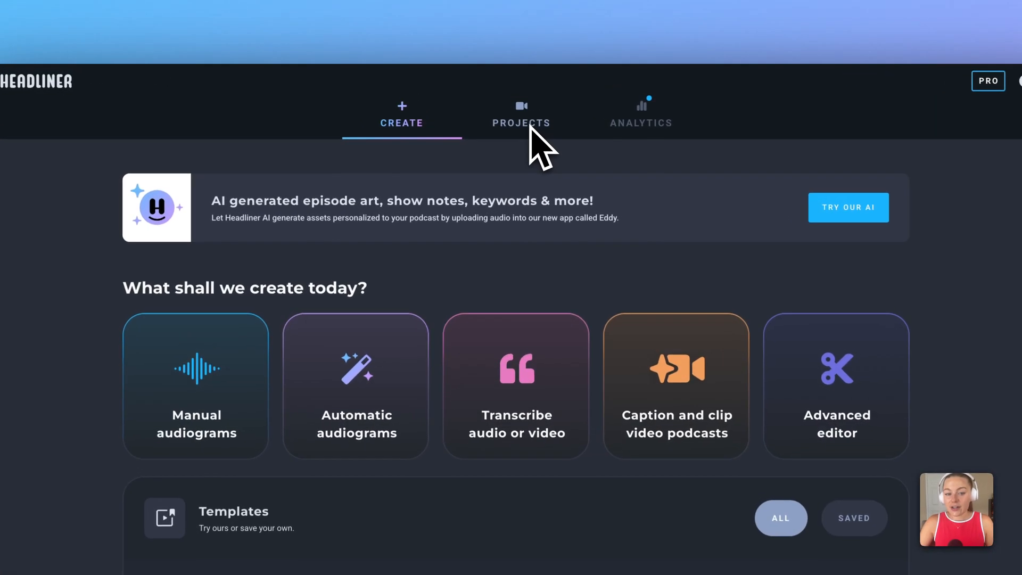
Step: Open the clip collection made from "Transcribing for Success_ Unlocking Podcast Accessibility and SEO with Headliner Podcast #6.mp4" in the projects list
click(530, 127)
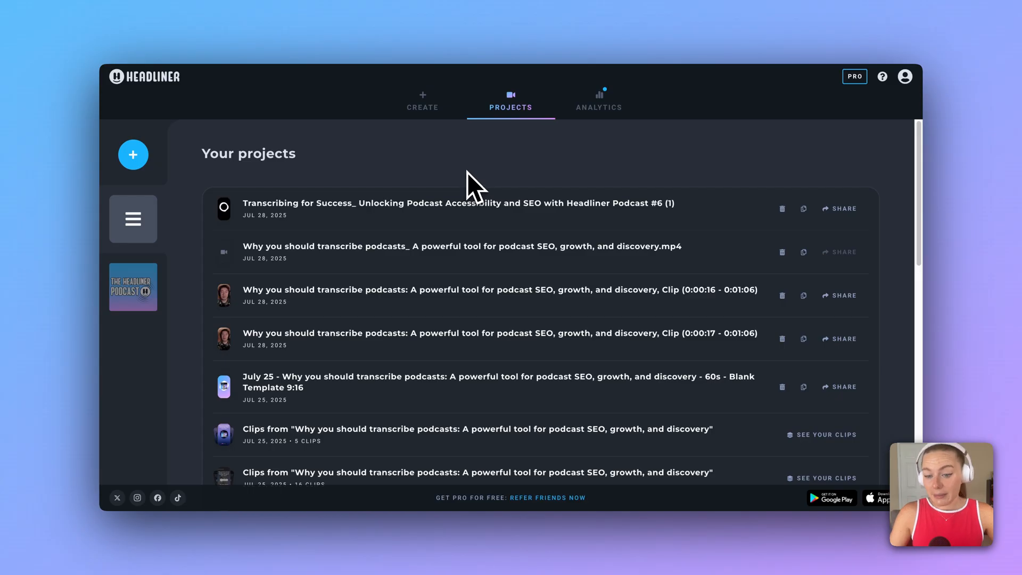
scroll(468, 172, down, 1)
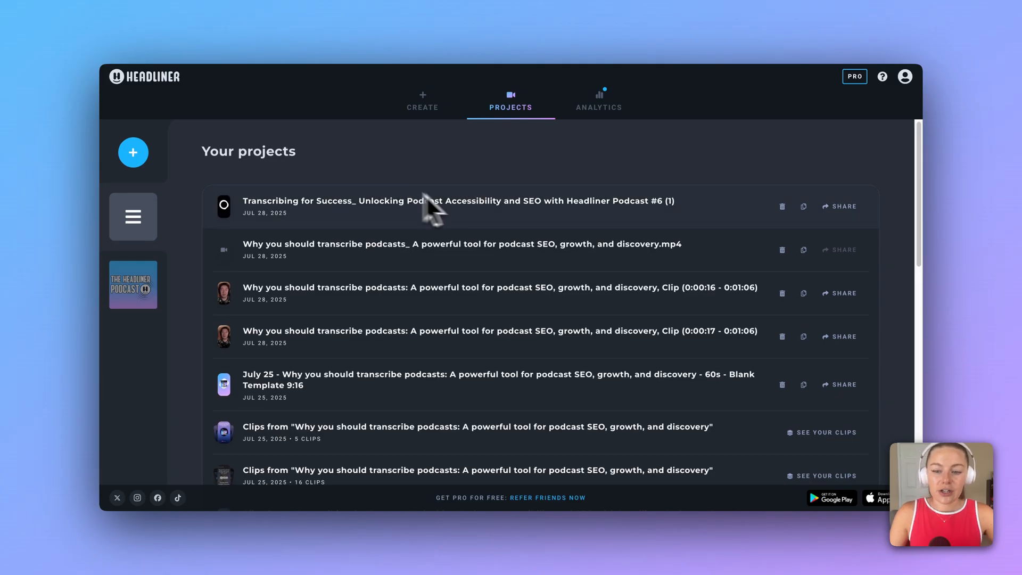
scroll(506, 193, down, 2)
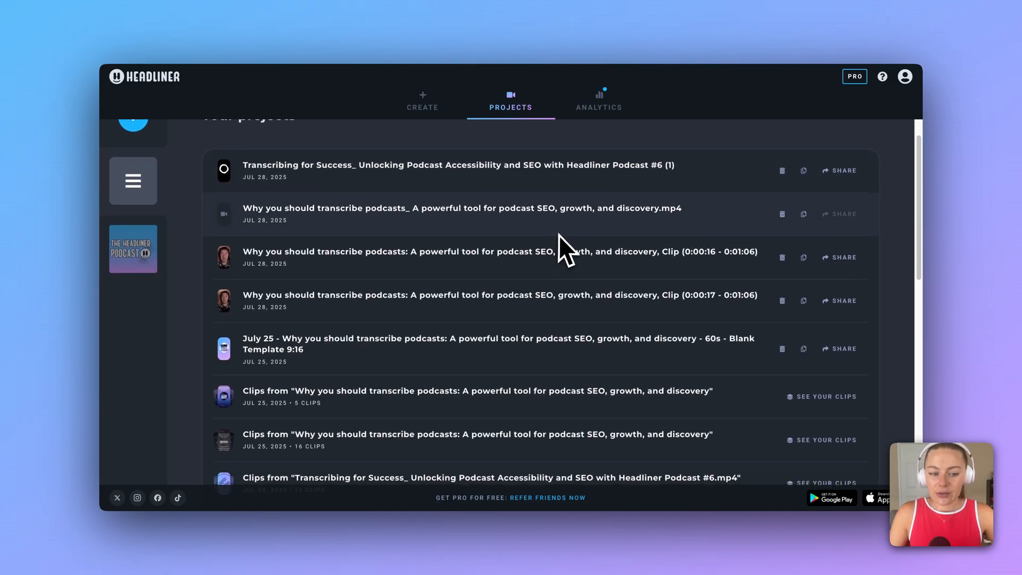
scroll(559, 236, down, 5)
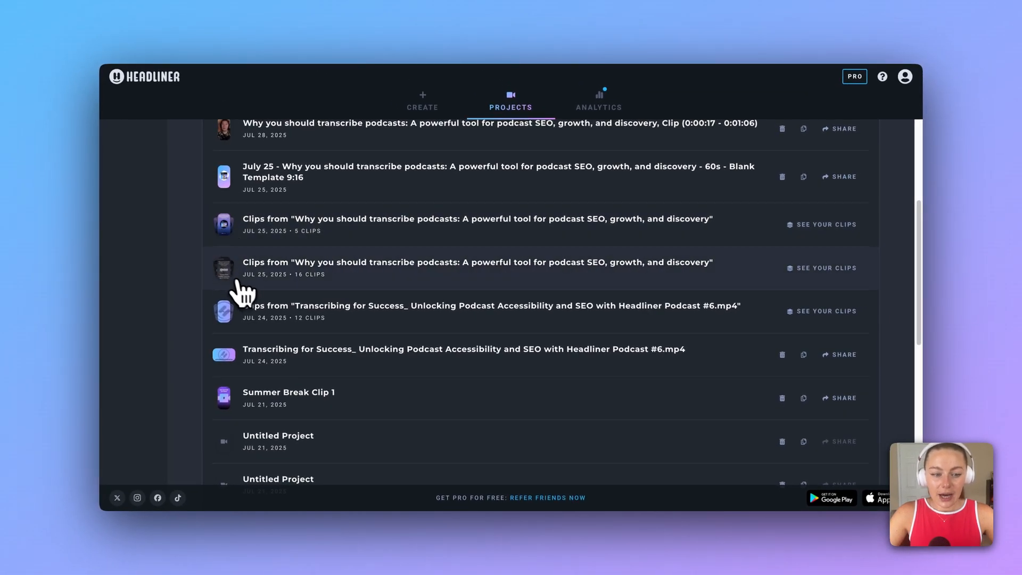
scroll(242, 290, down, 2)
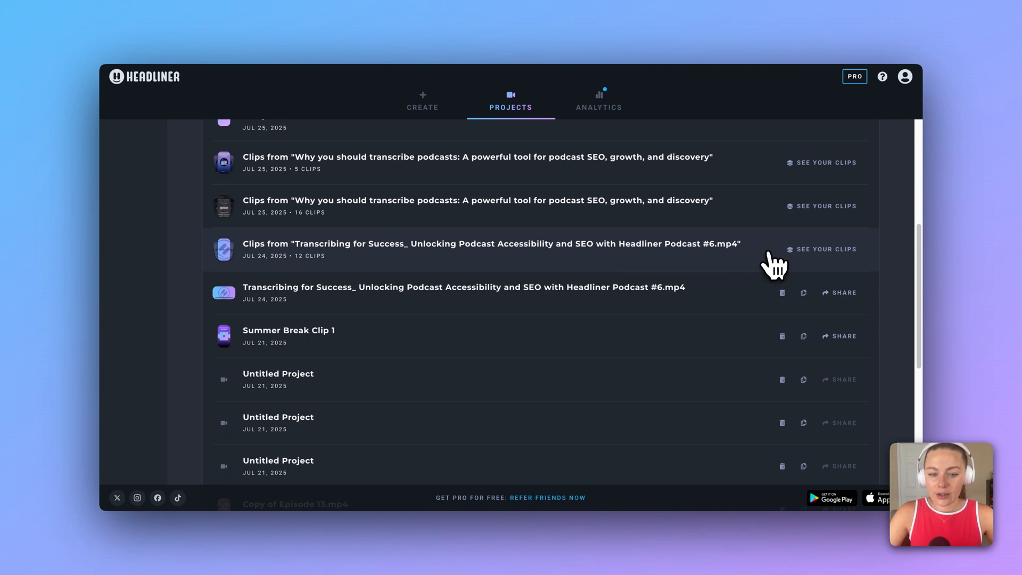
click(815, 254)
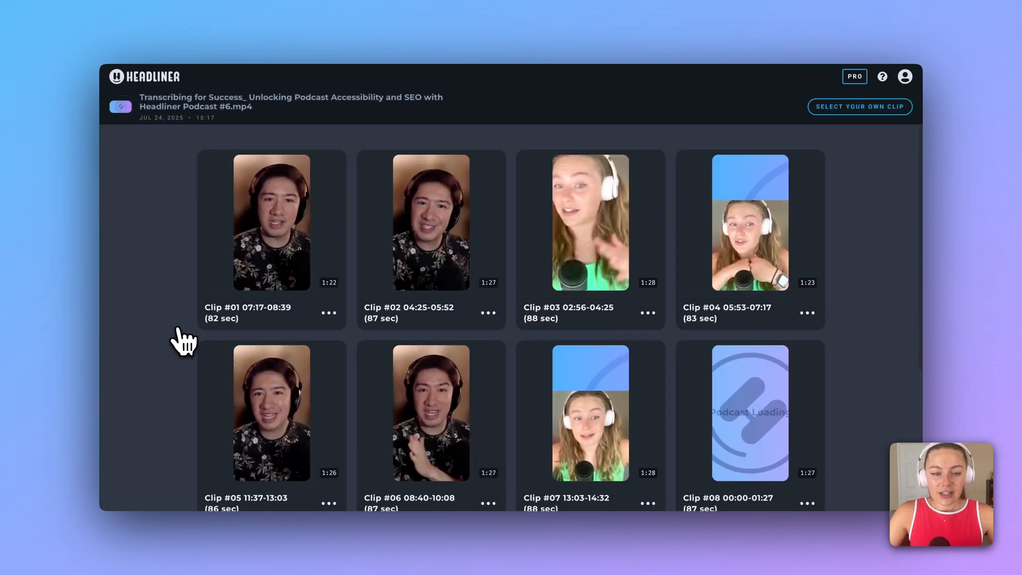
Step: Look through the generated clips and open Clip #01 07:17-08:39 with its transcript
scroll(184, 340, down, 2)
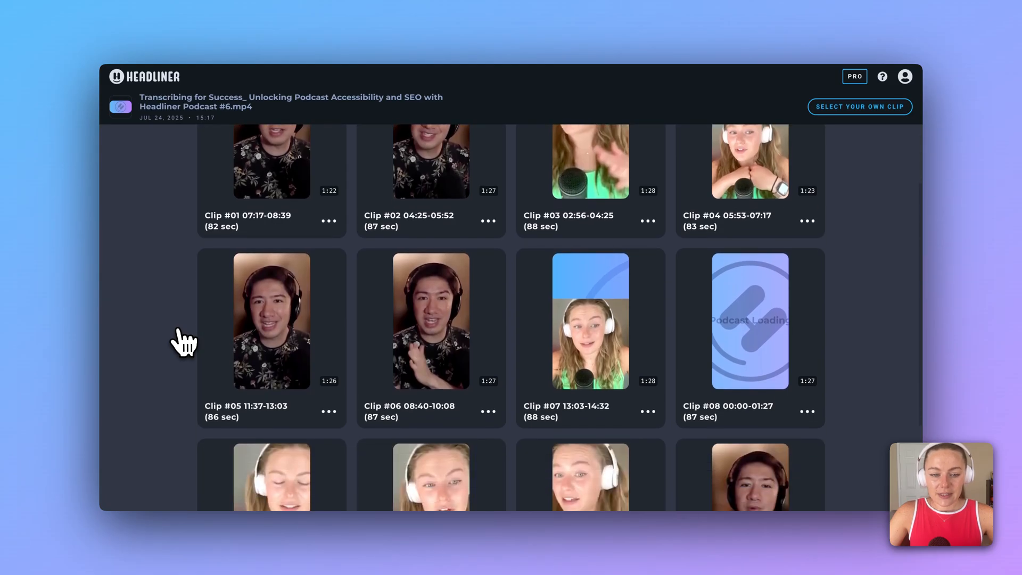
scroll(184, 341, down, 3)
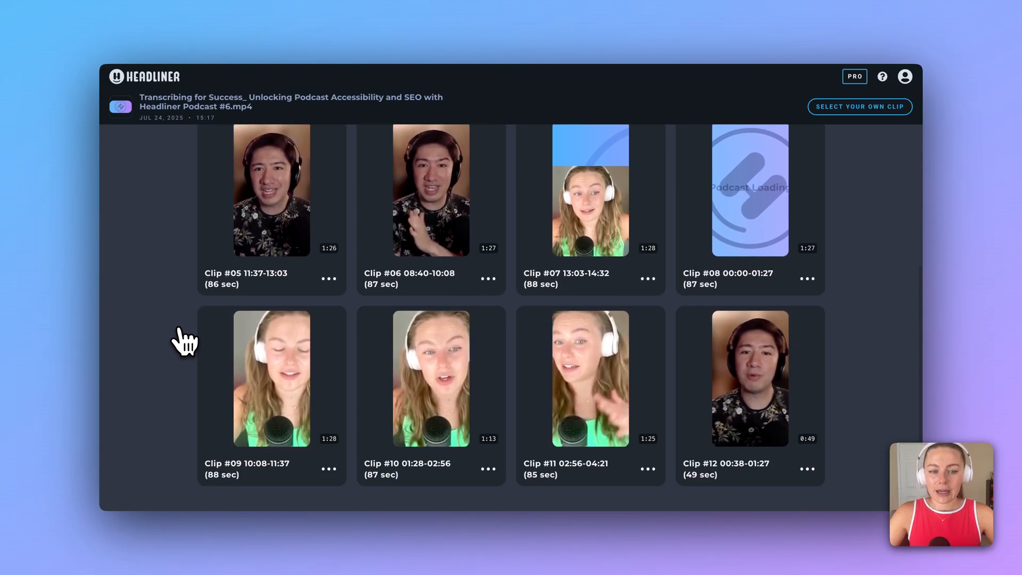
scroll(829, 256, up, 5)
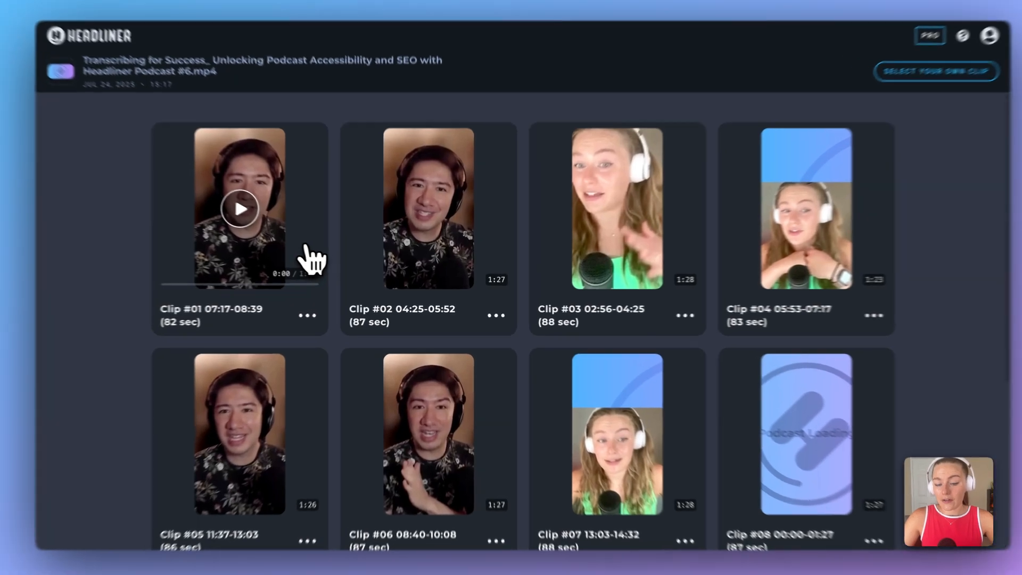
click(327, 254)
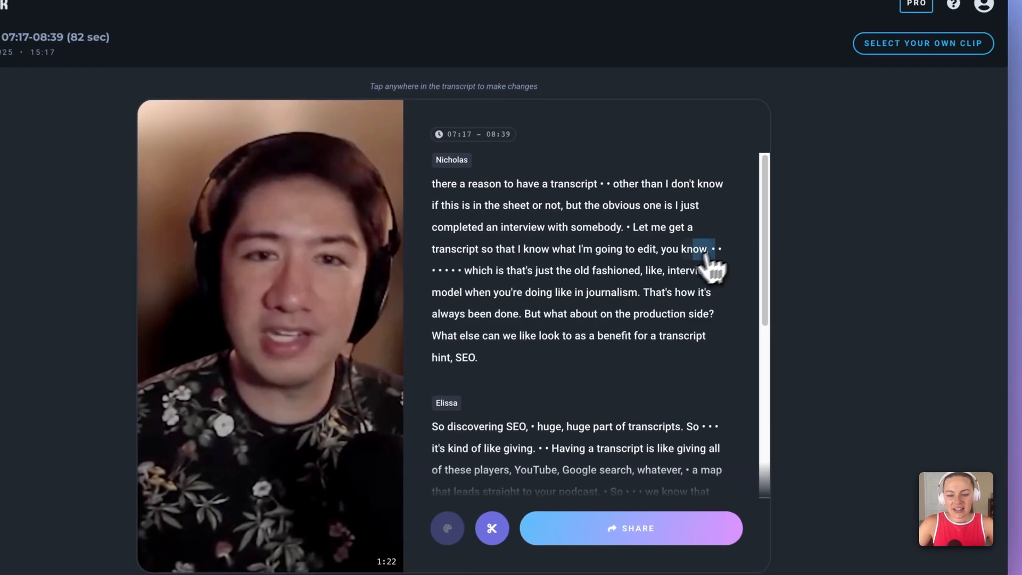
Step: Remove the long pause between "you know," and "which is" from the clip's transcript
drag(704, 260, 461, 280)
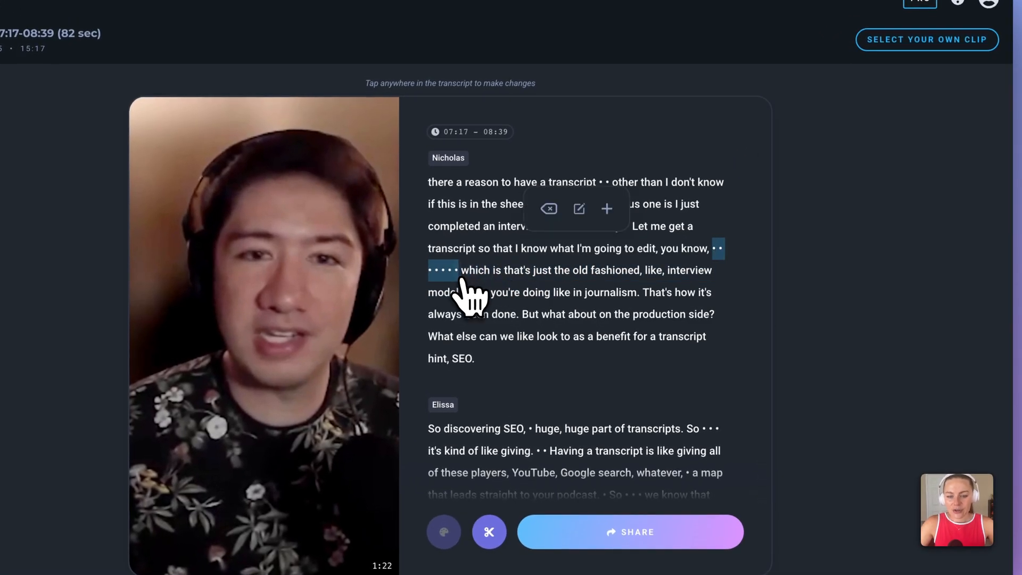
click(550, 210)
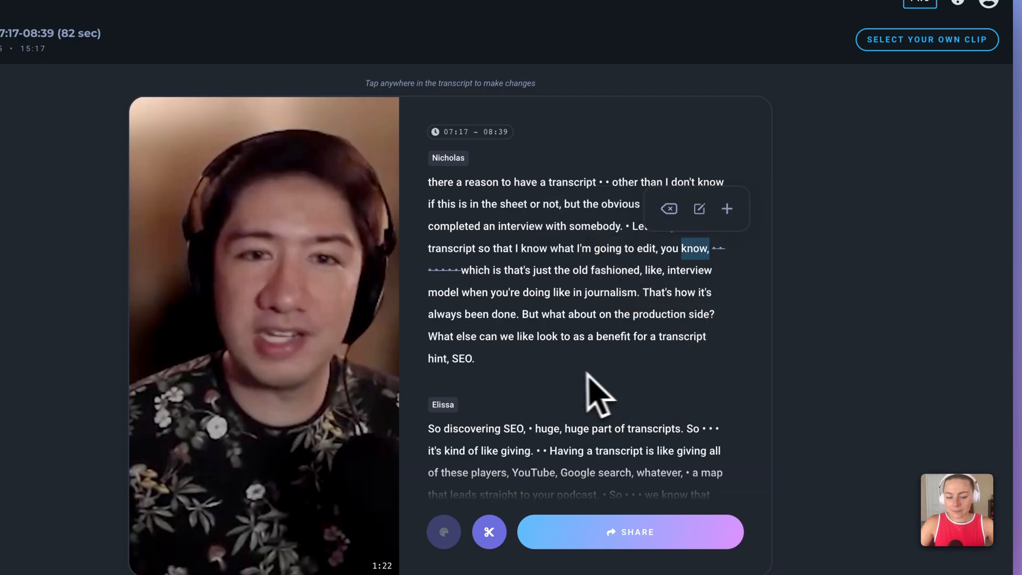
click(568, 371)
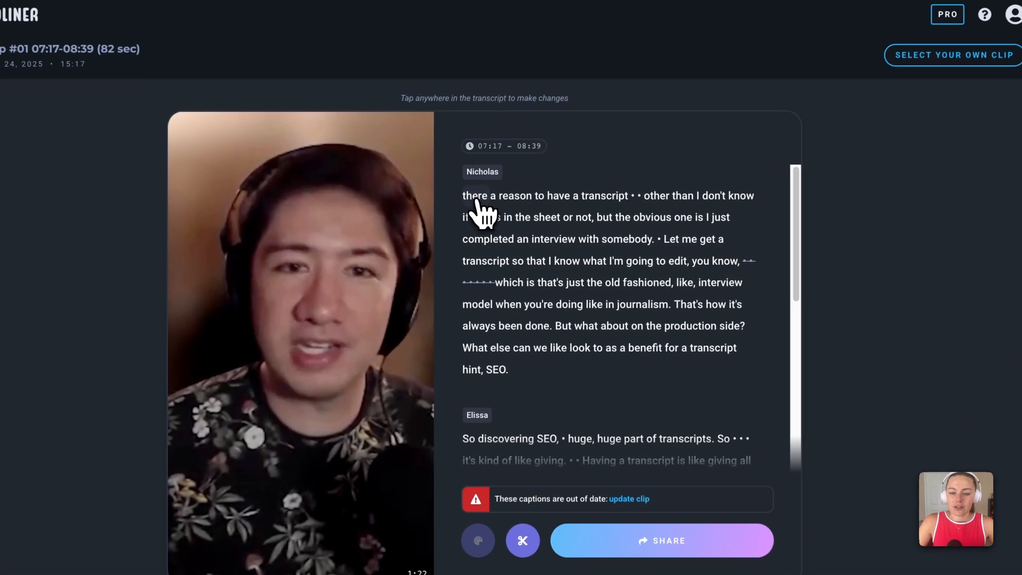
Step: Correct the transcript's first word from "there" to "There" without updating all instances
click(504, 212)
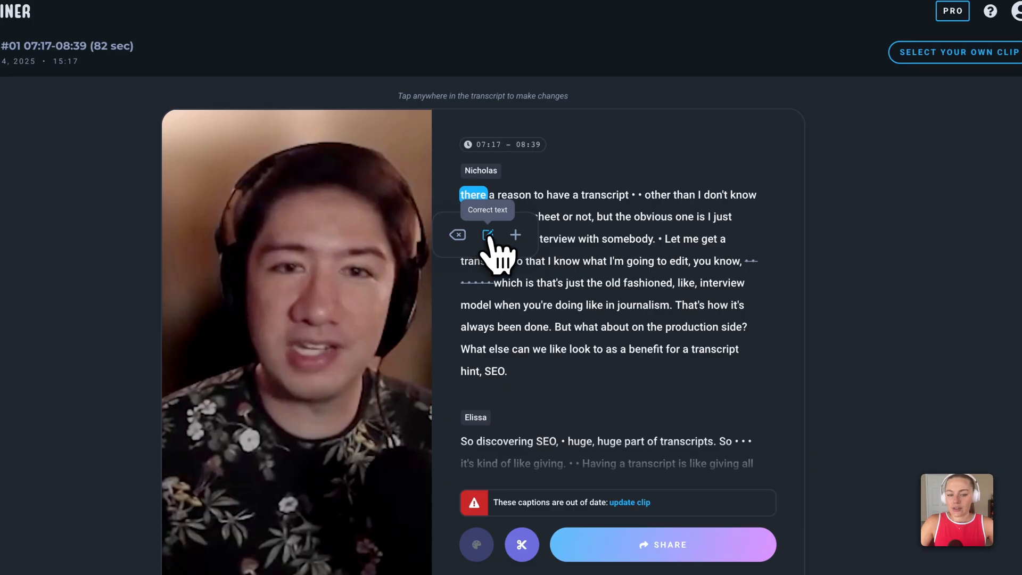
click(488, 234)
click(463, 281)
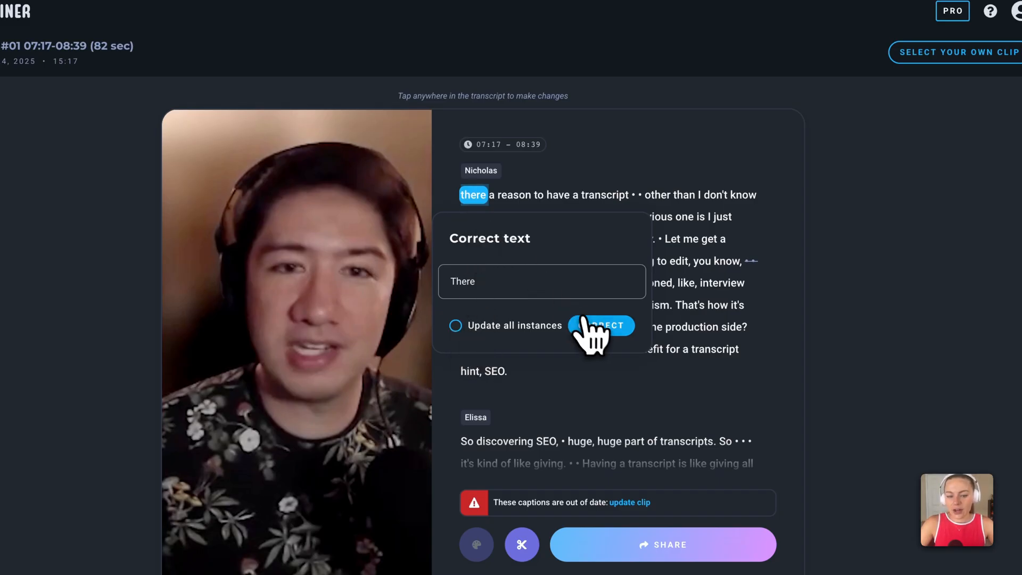
click(588, 326)
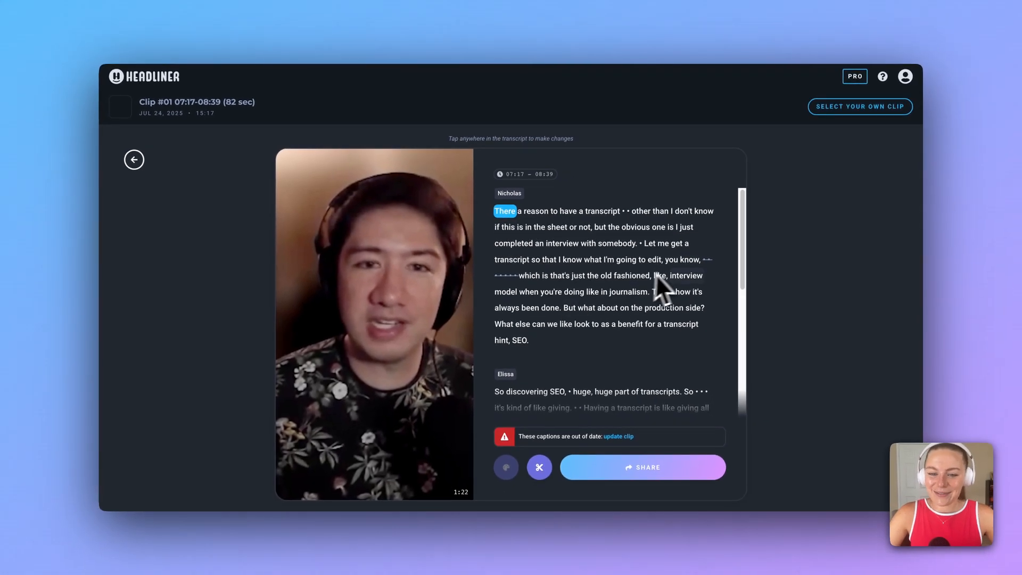
Step: Review the rest of the transcript and update the clip with the caption changes
scroll(677, 307, down, 6)
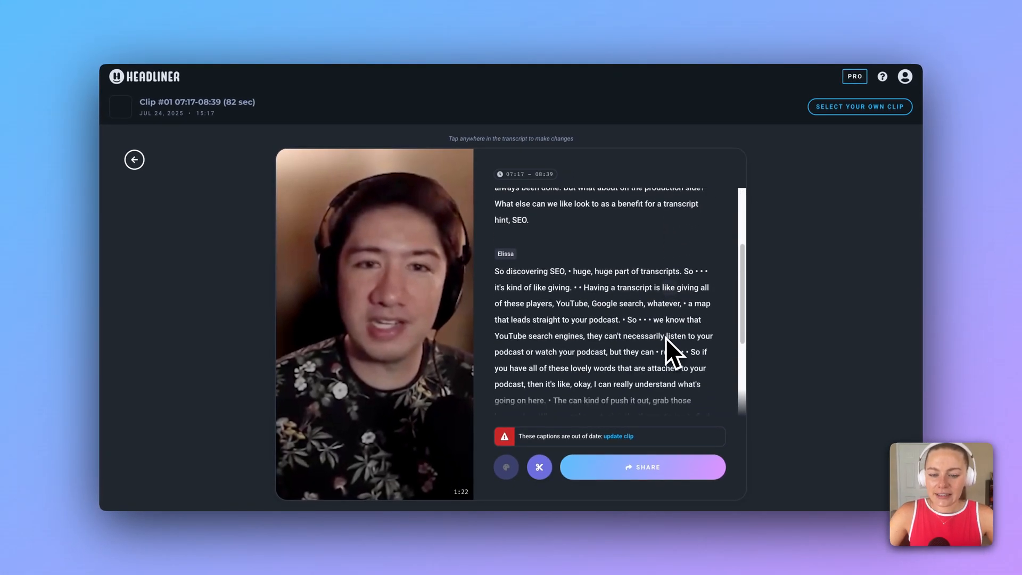
scroll(665, 338, down, 3)
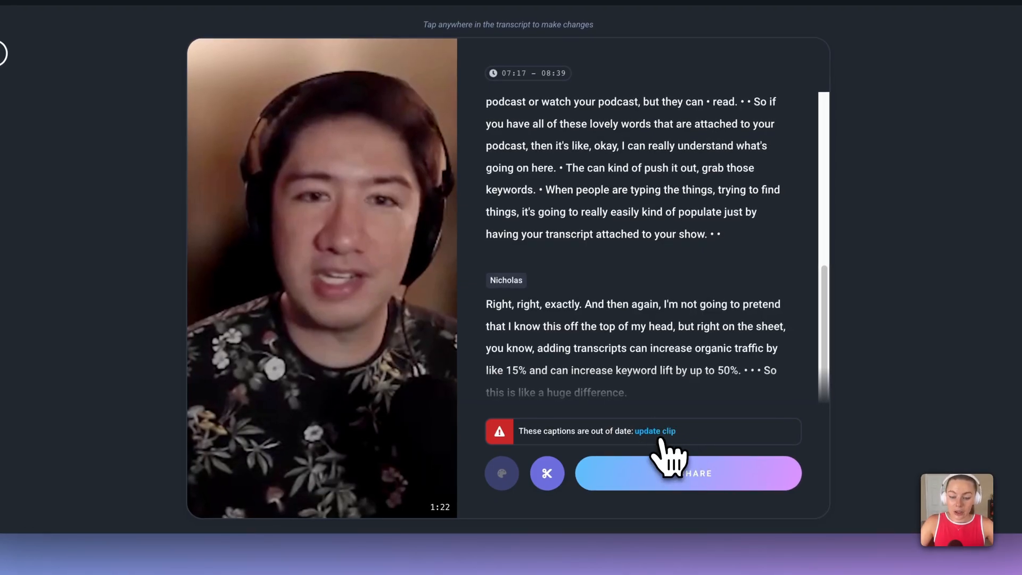
click(659, 433)
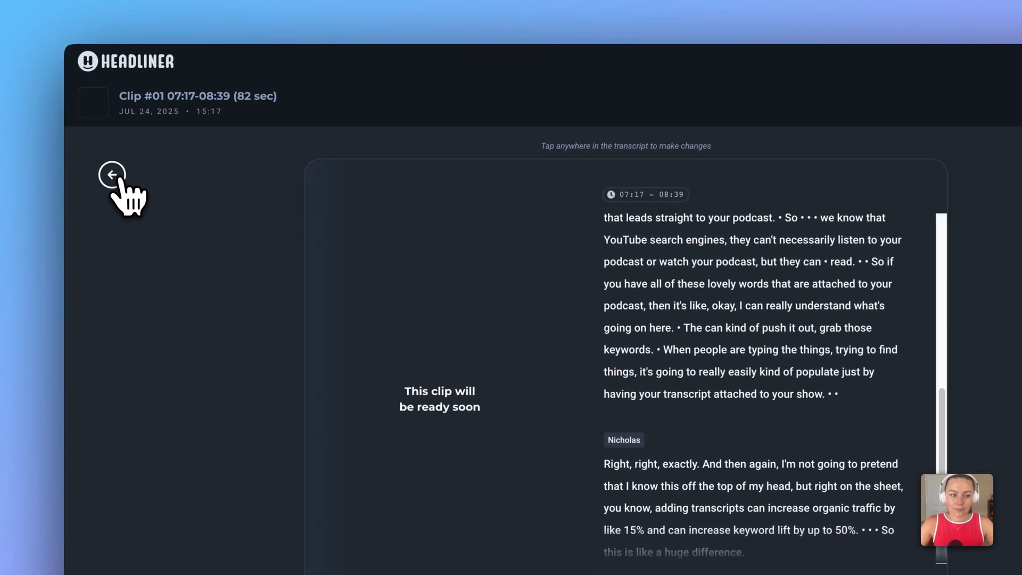
Step: Return to the clip collection and open Clip #03 02:56-04:25 for editing
click(139, 163)
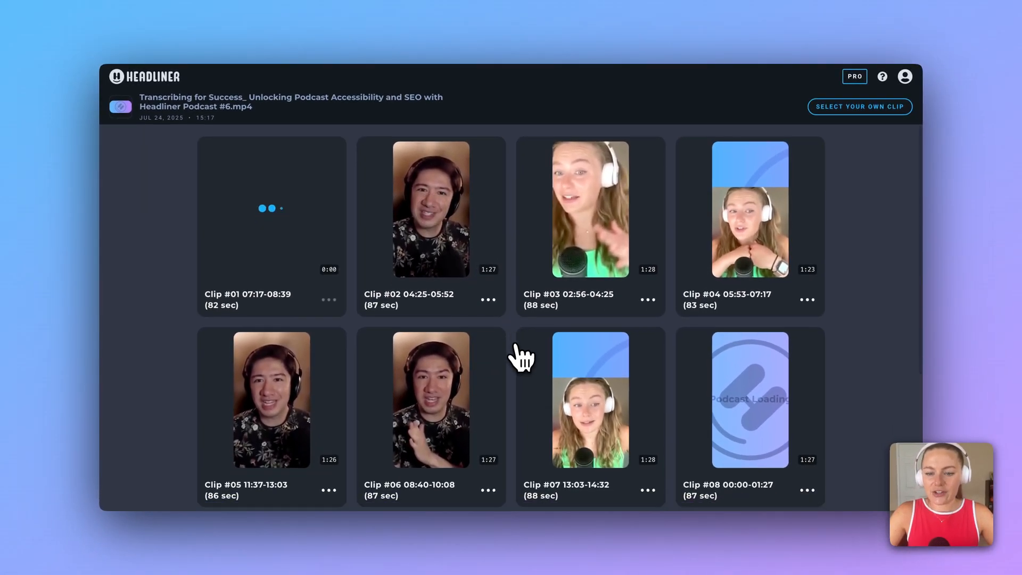
scroll(521, 357, down, 4)
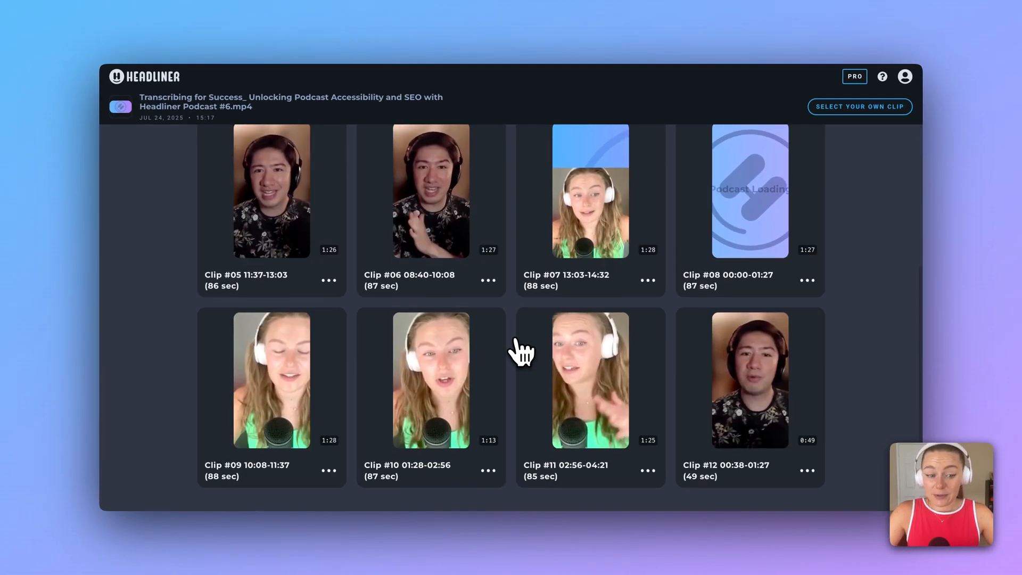
scroll(521, 356, up, 5)
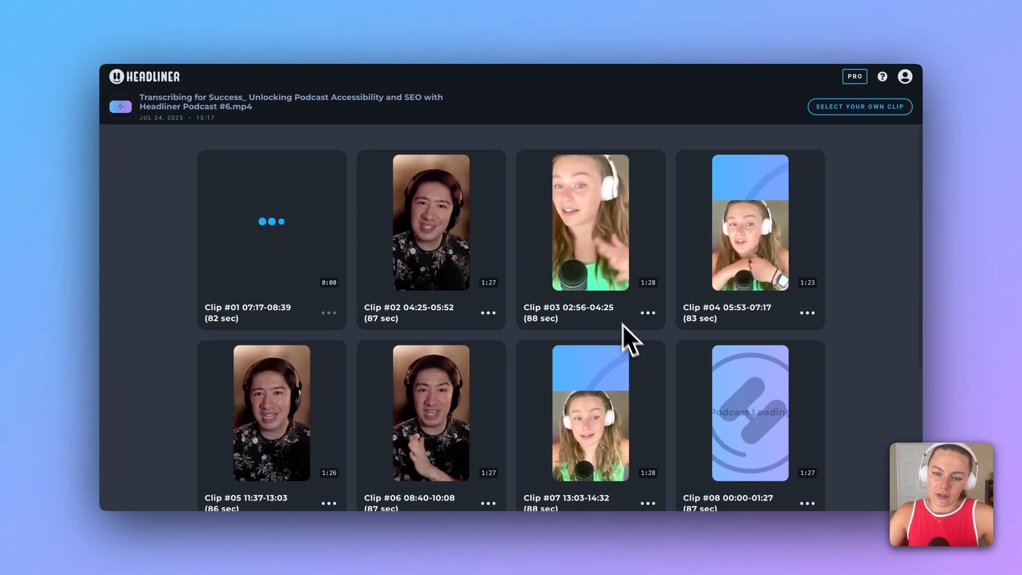
mouse_move(594, 260)
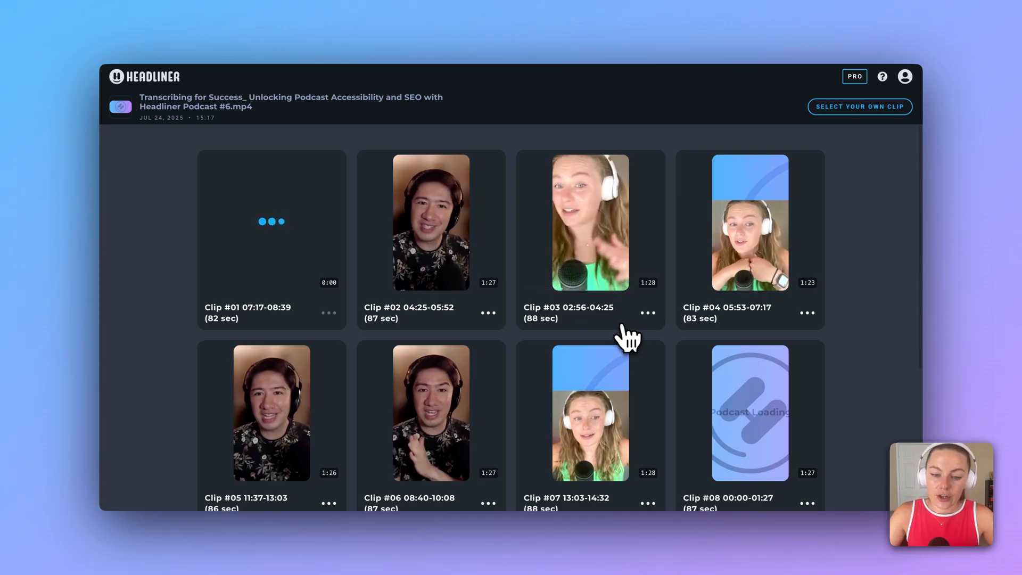
click(647, 314)
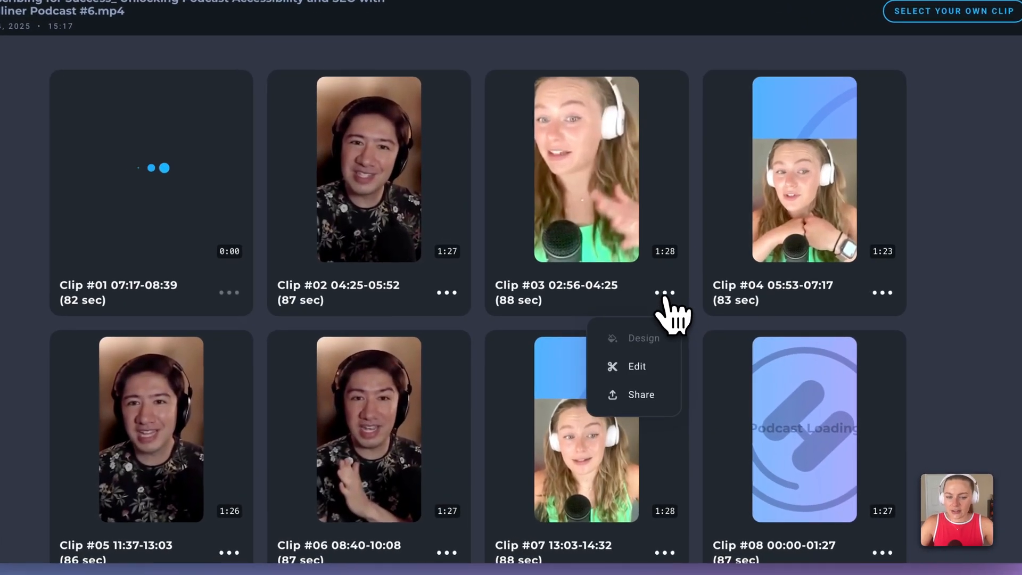
click(637, 368)
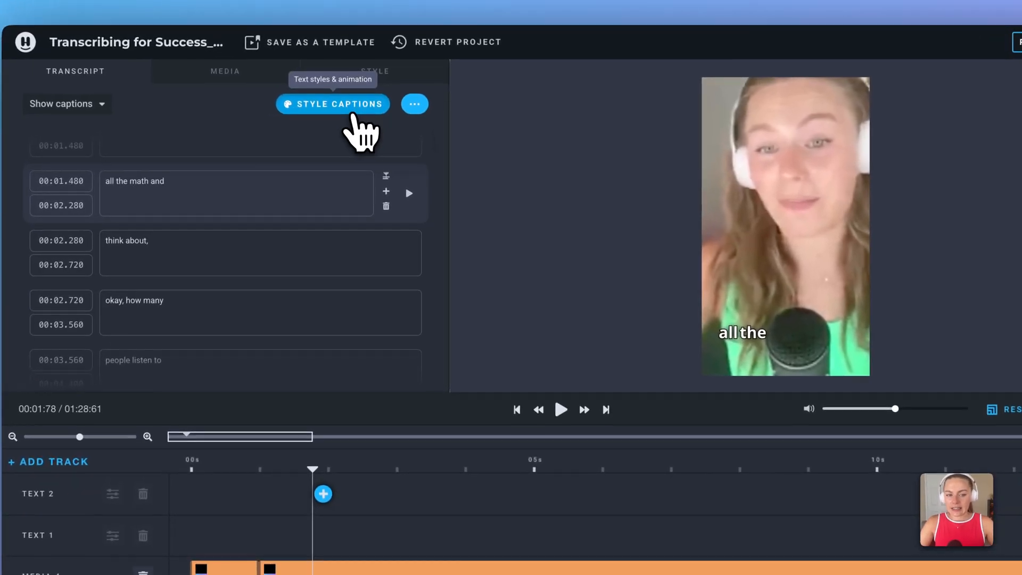
Step: Open the caption styling and reduce the caption font size to 21
click(357, 125)
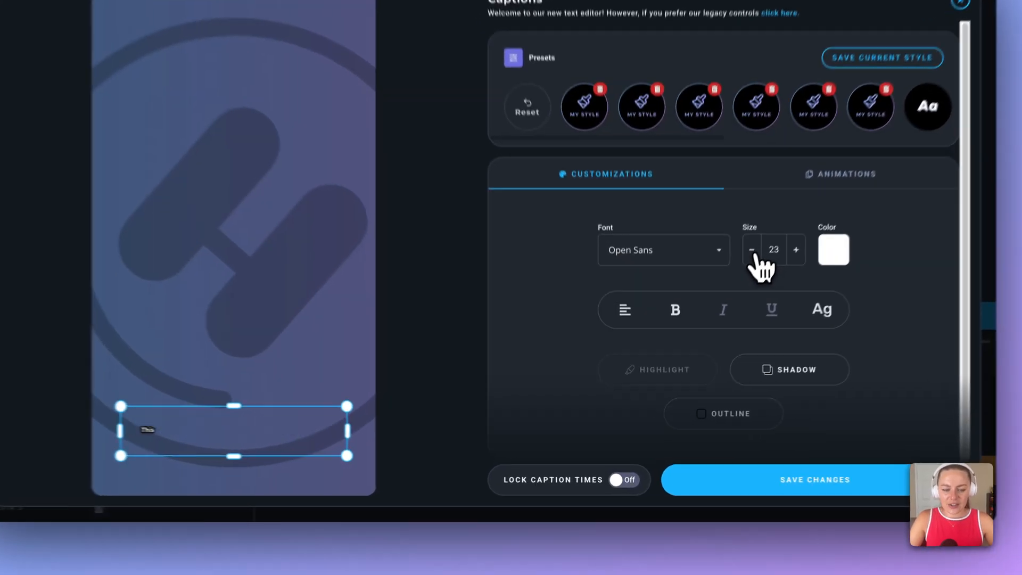
click(726, 293)
click(726, 292)
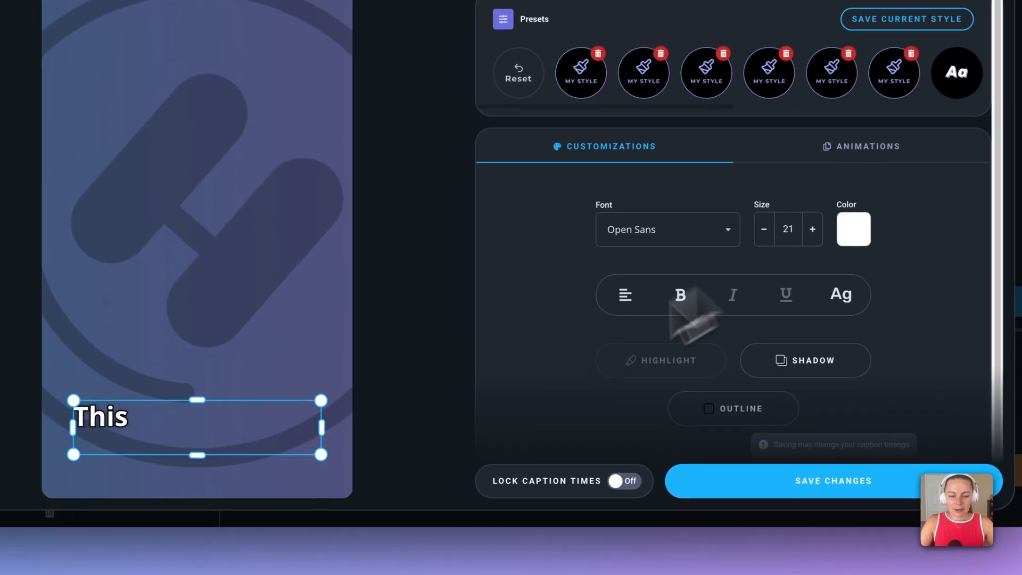
Step: Shorten the caption text box to about one line of text and centre the caption text
drag(282, 441, 284, 420)
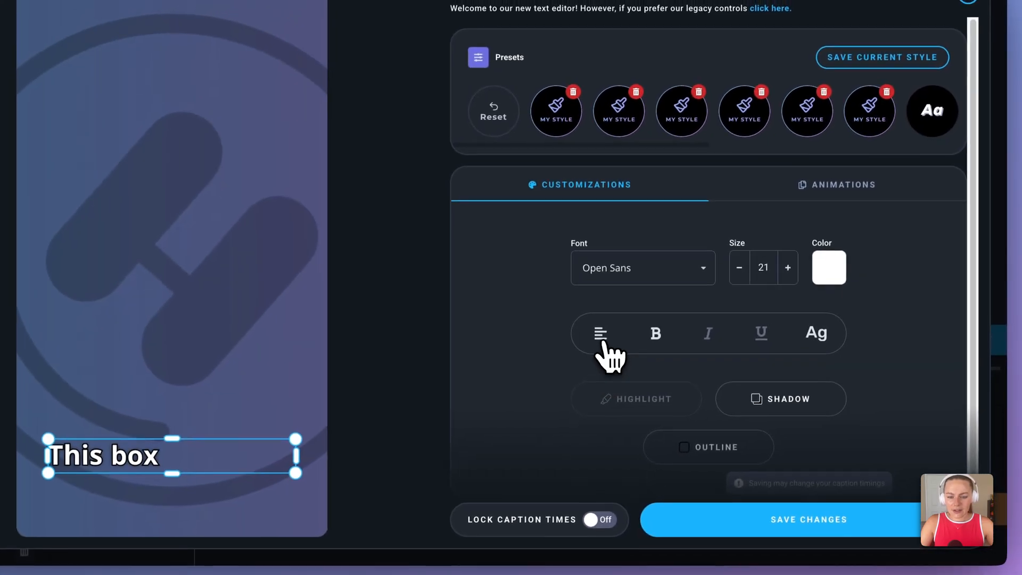
click(602, 335)
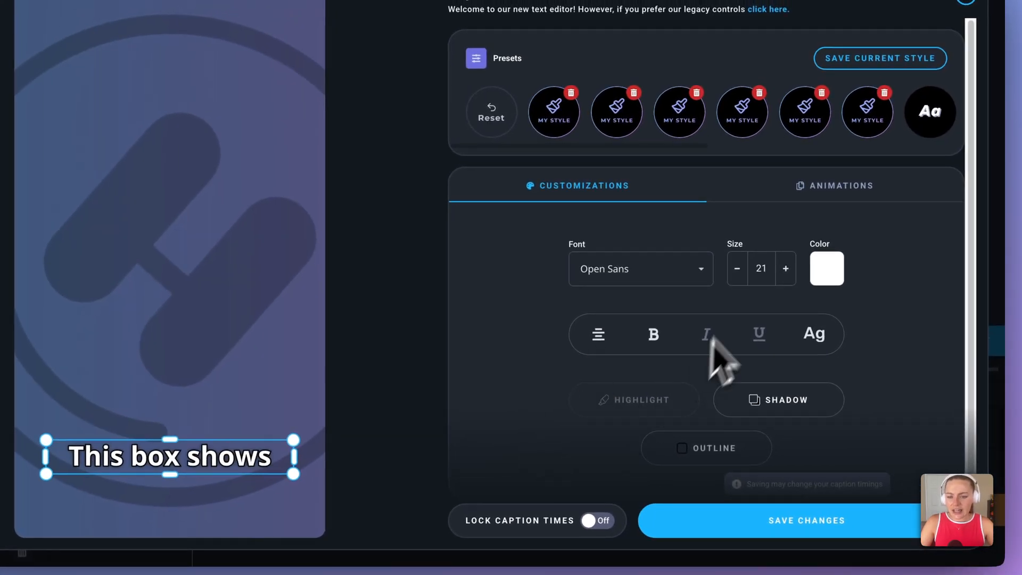
Step: Apply the Typewriter animation to the captions and save the current style as a preset
click(809, 193)
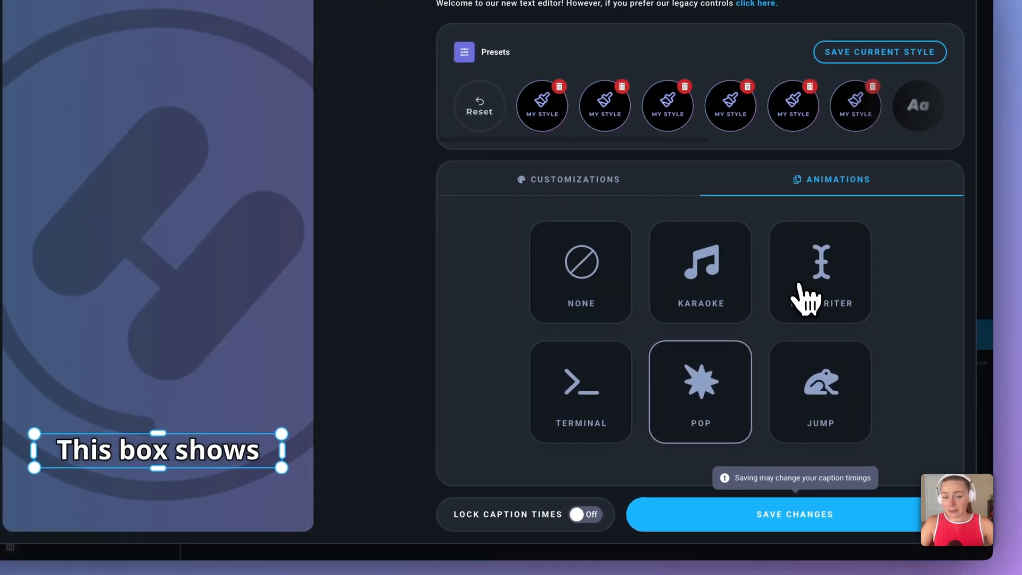
click(799, 294)
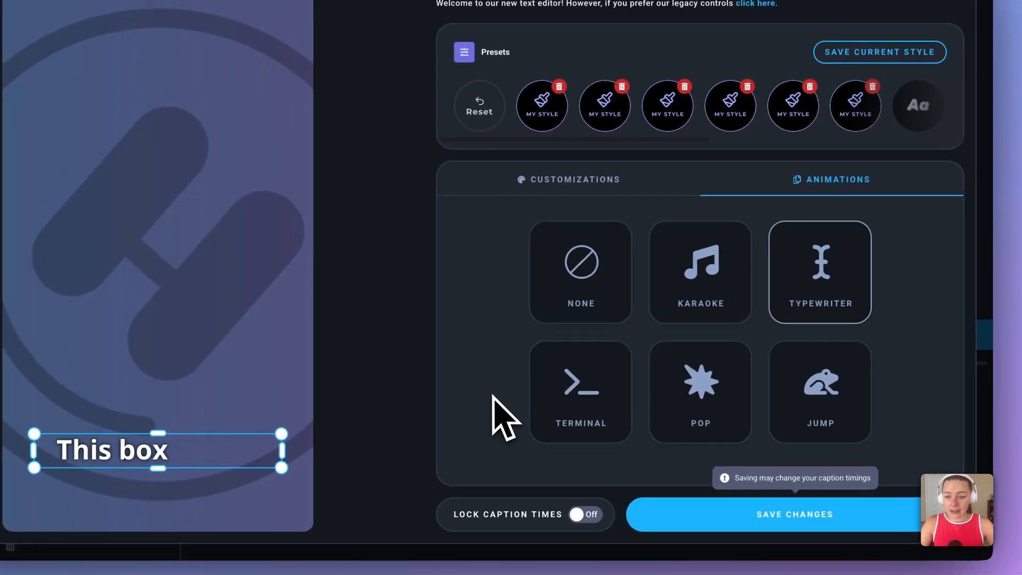
click(570, 189)
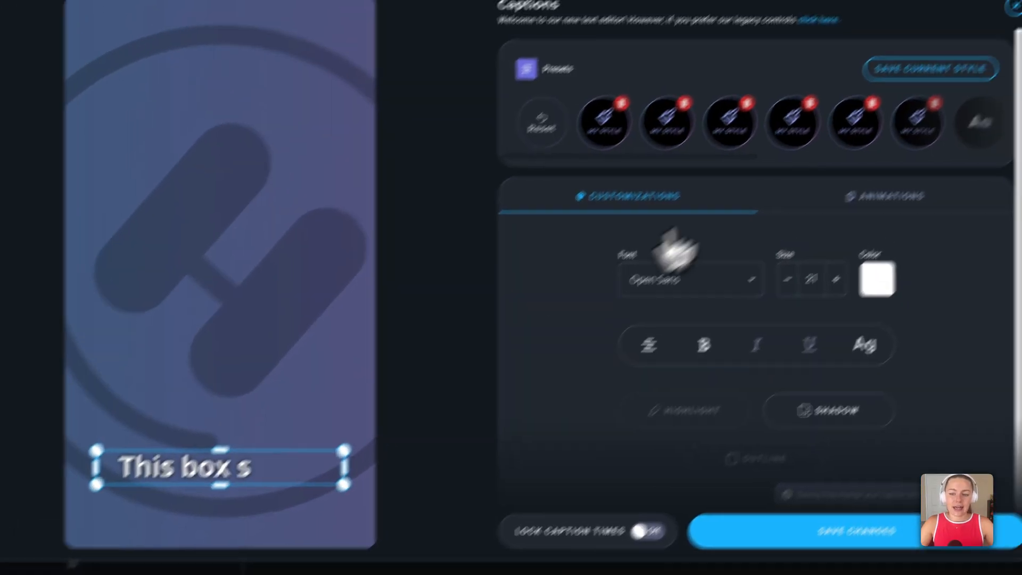
click(931, 69)
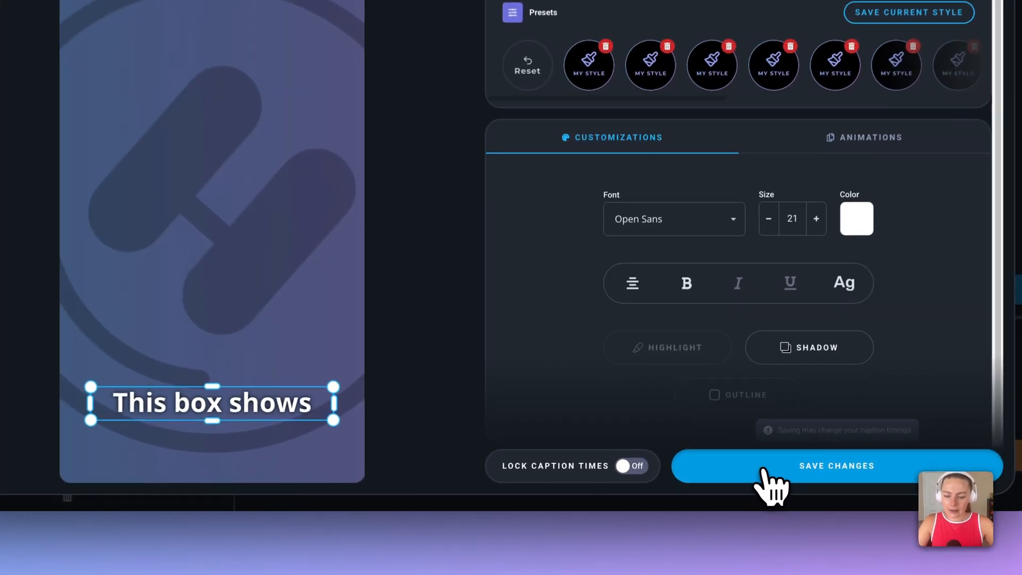
Step: Save the caption style changes and play the clip to preview the captions
click(769, 477)
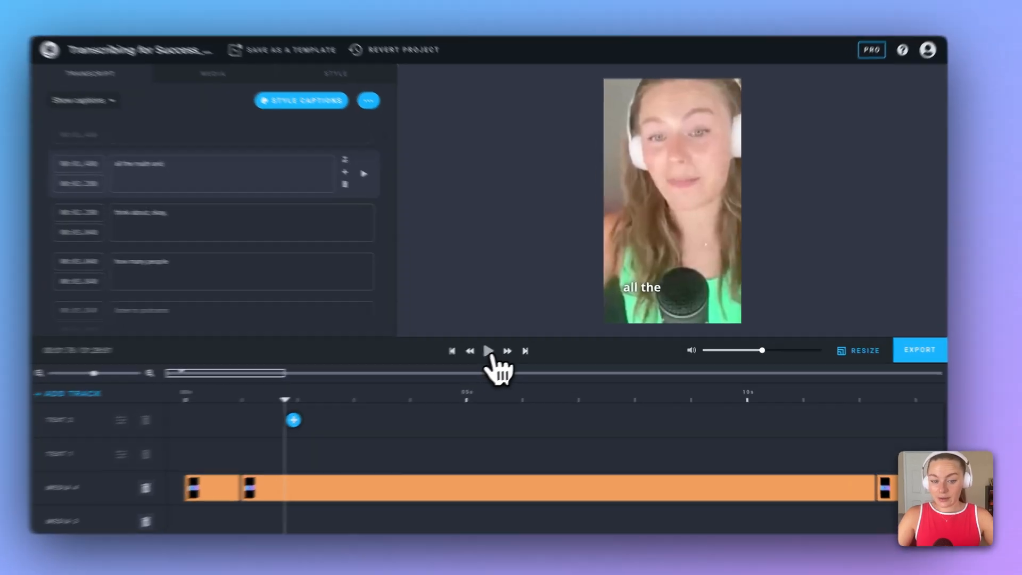
click(510, 346)
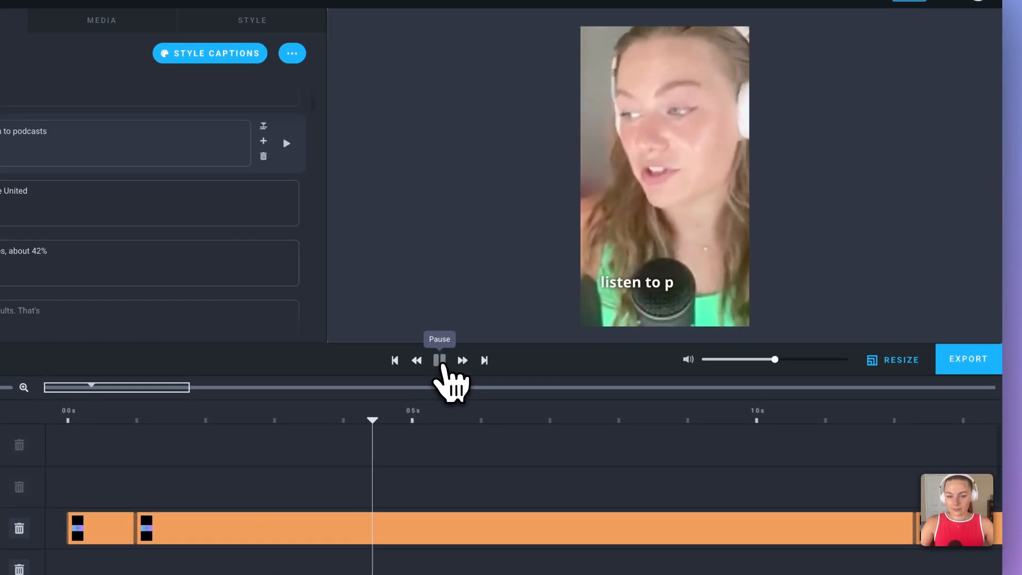
Step: Pause playback, add a Bar-style progress animation to the clip, and play the clip briefly to preview it
click(440, 361)
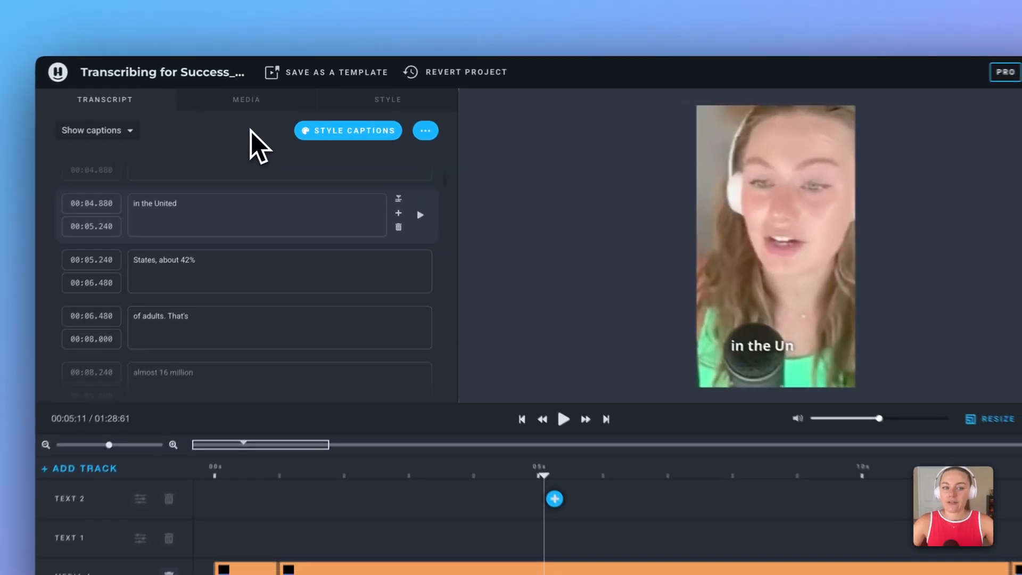
click(376, 99)
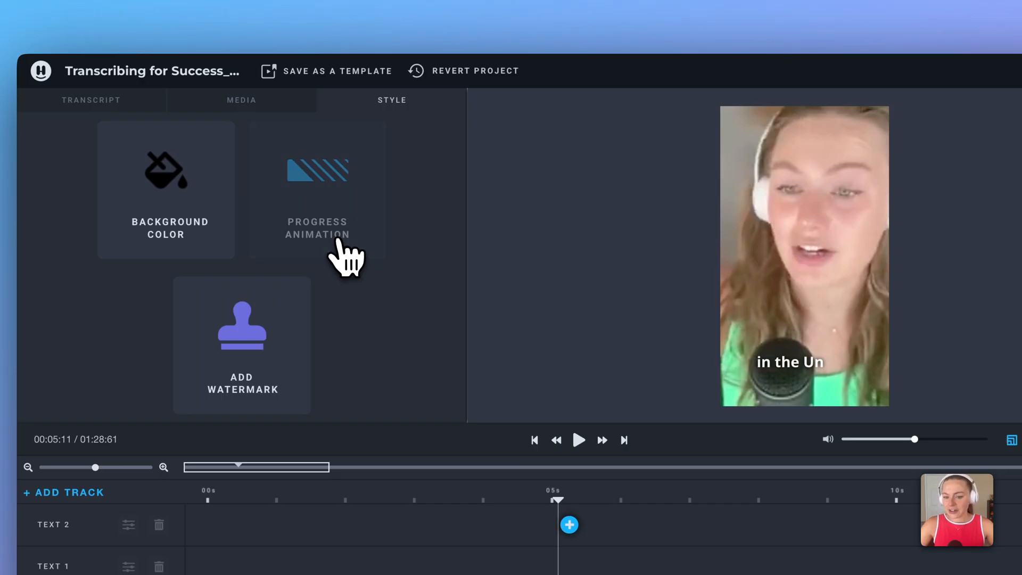
click(345, 258)
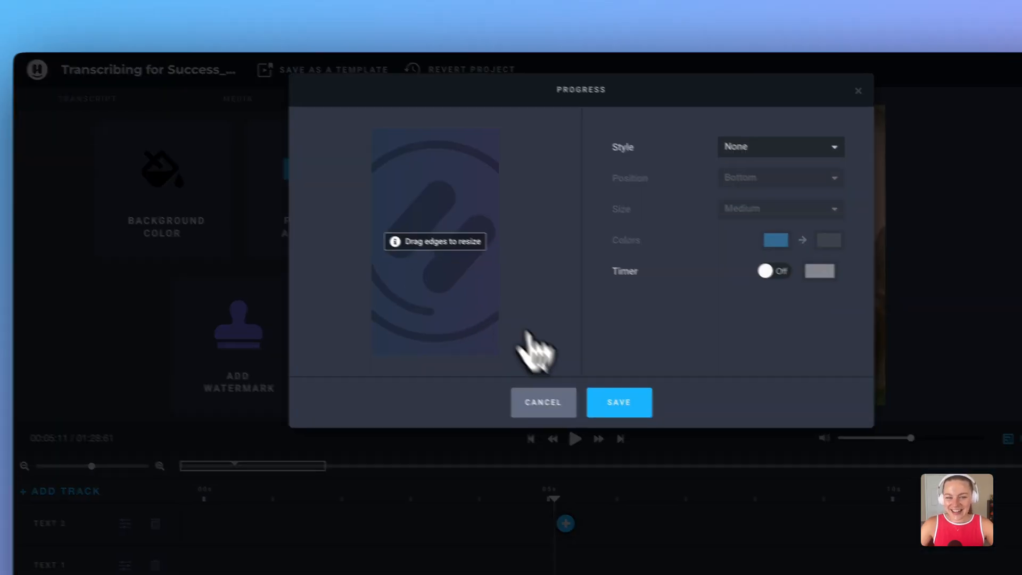
click(705, 125)
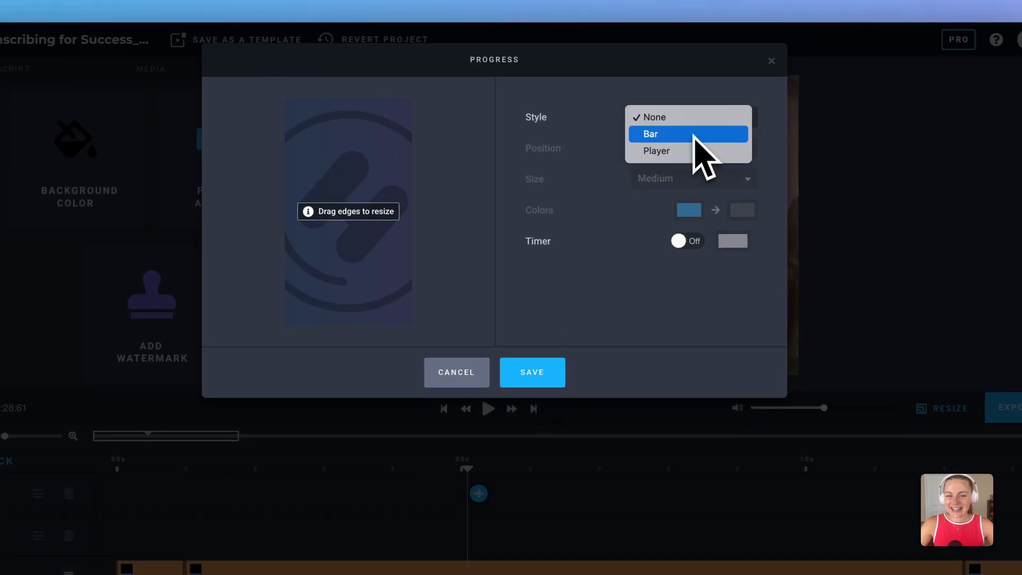
click(692, 134)
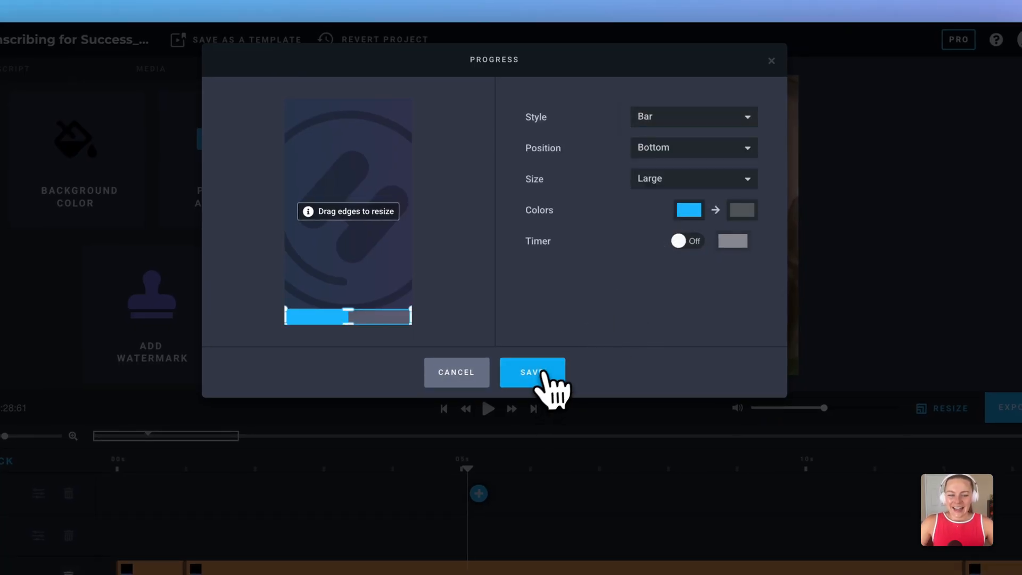
click(539, 372)
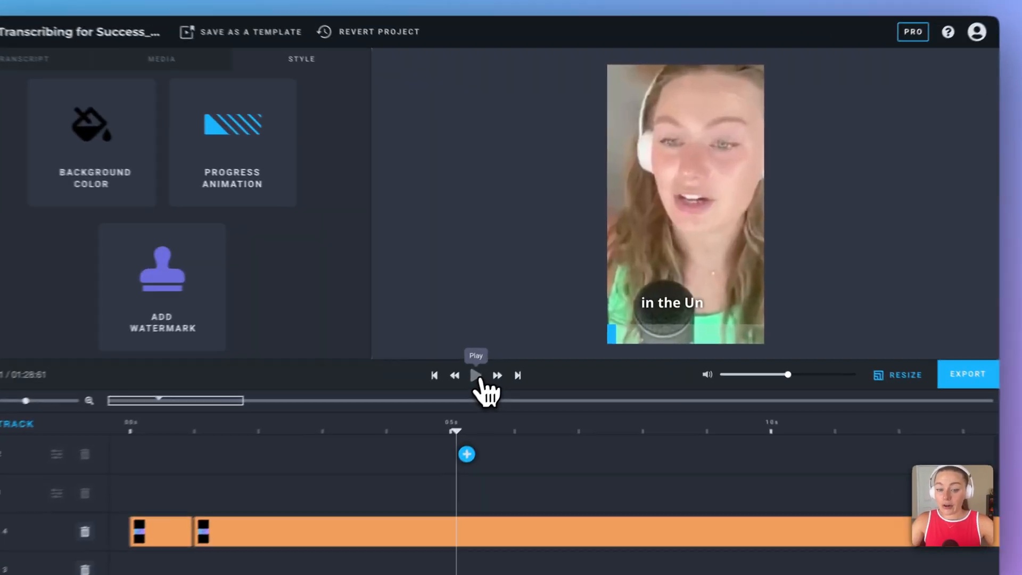
click(512, 347)
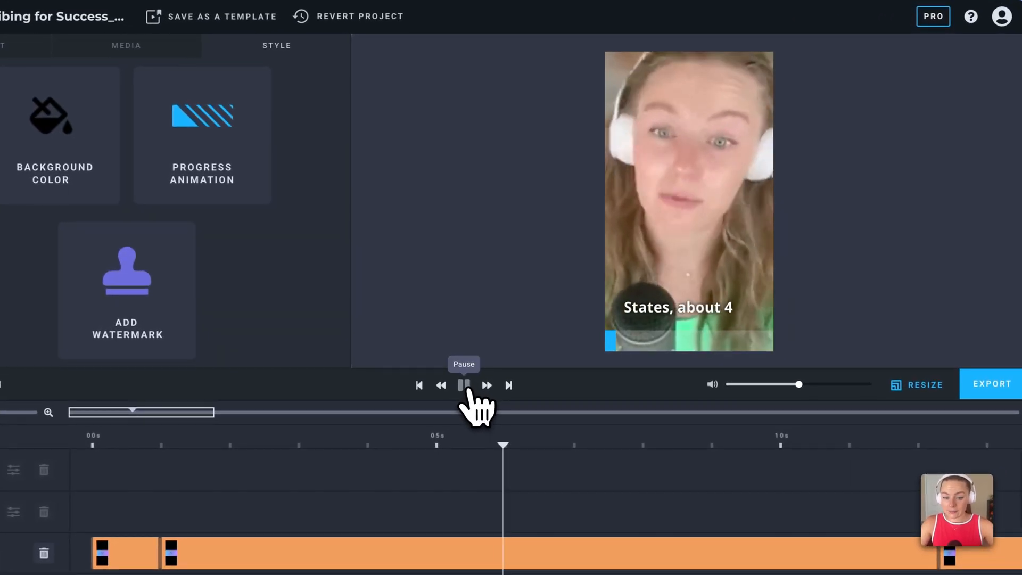
click(464, 385)
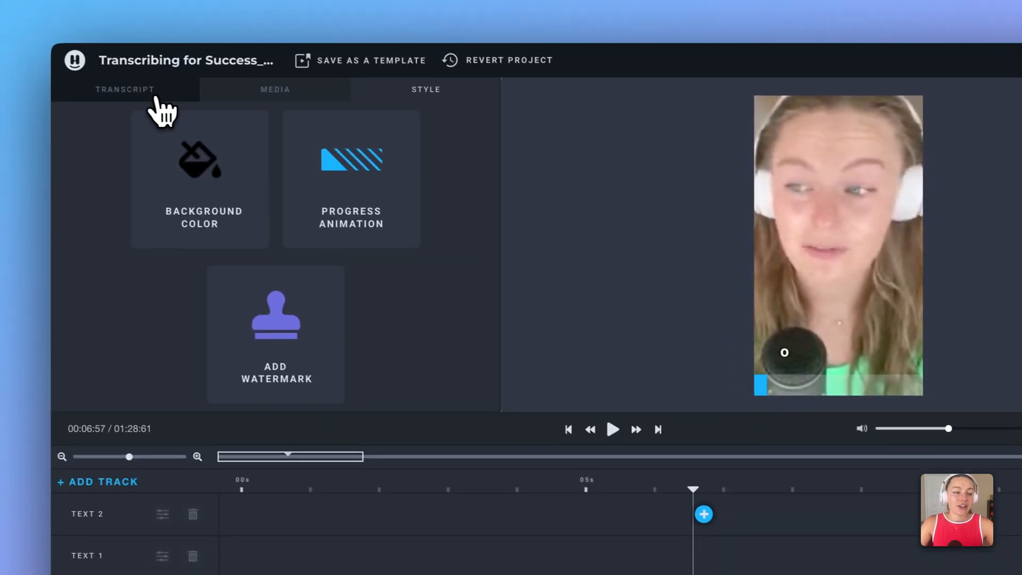
Step: Review the clip's caption segments in the transcript, from "in the United" to "impairment, but", checking wording and punctuation
click(80, 72)
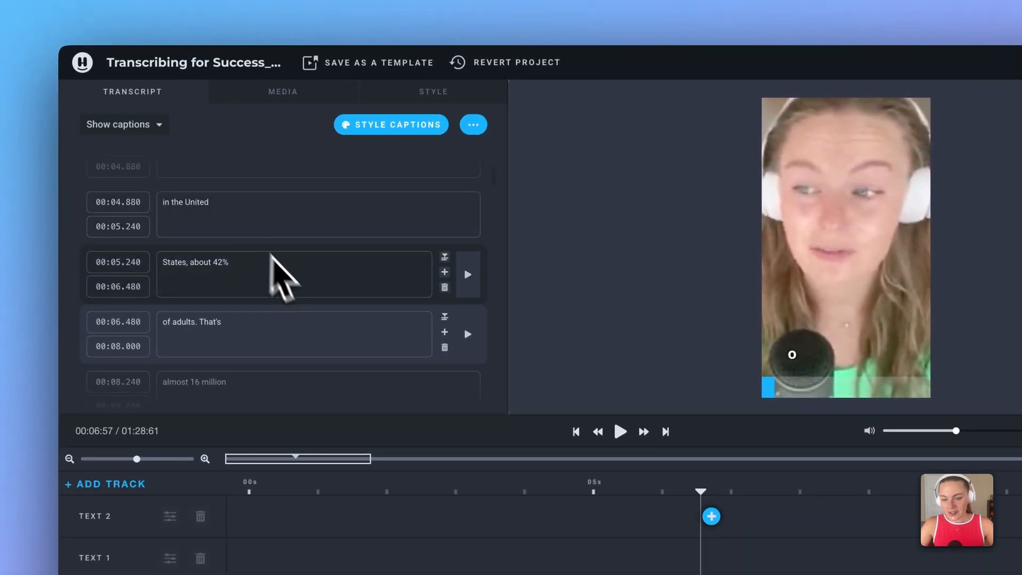
scroll(276, 337, down, 1)
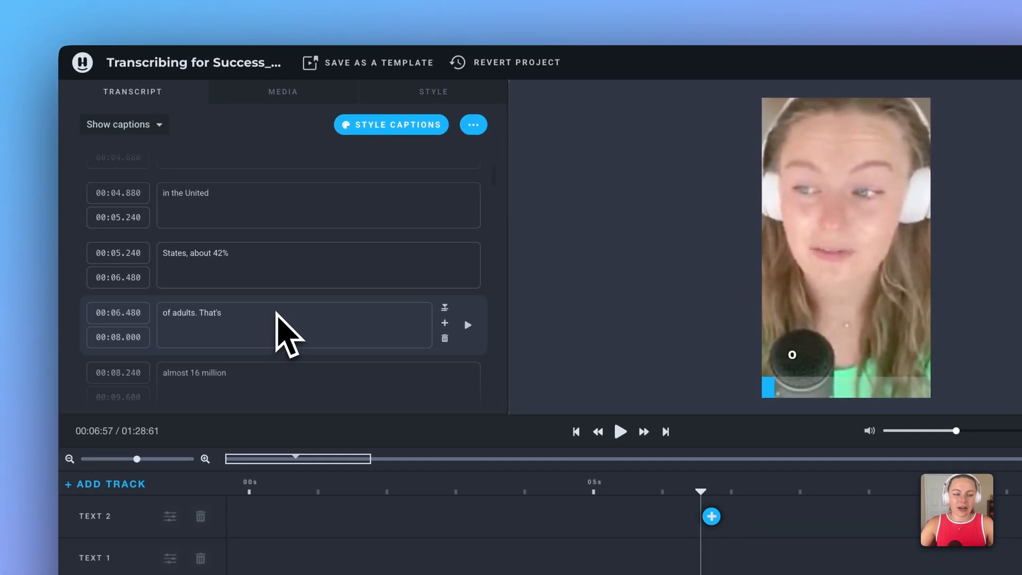
scroll(281, 314, down, 3)
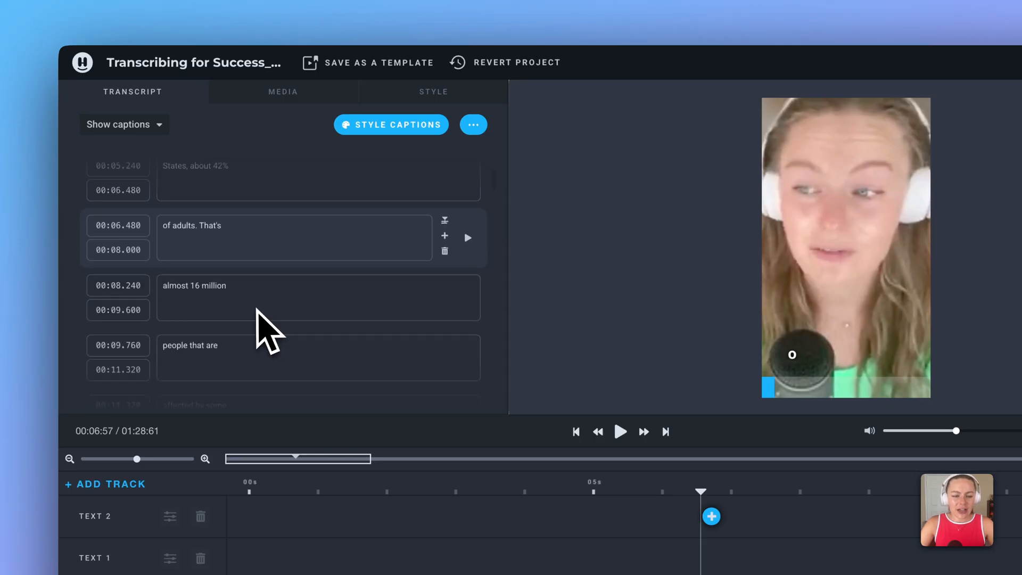
click(253, 313)
click(228, 286)
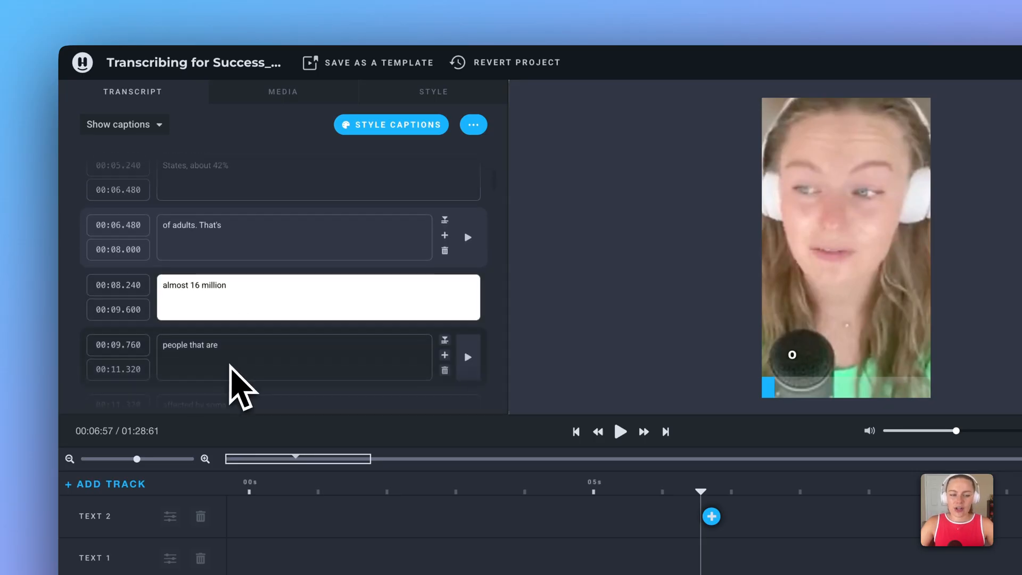
scroll(232, 368, down, 1)
scroll(235, 359, down, 10)
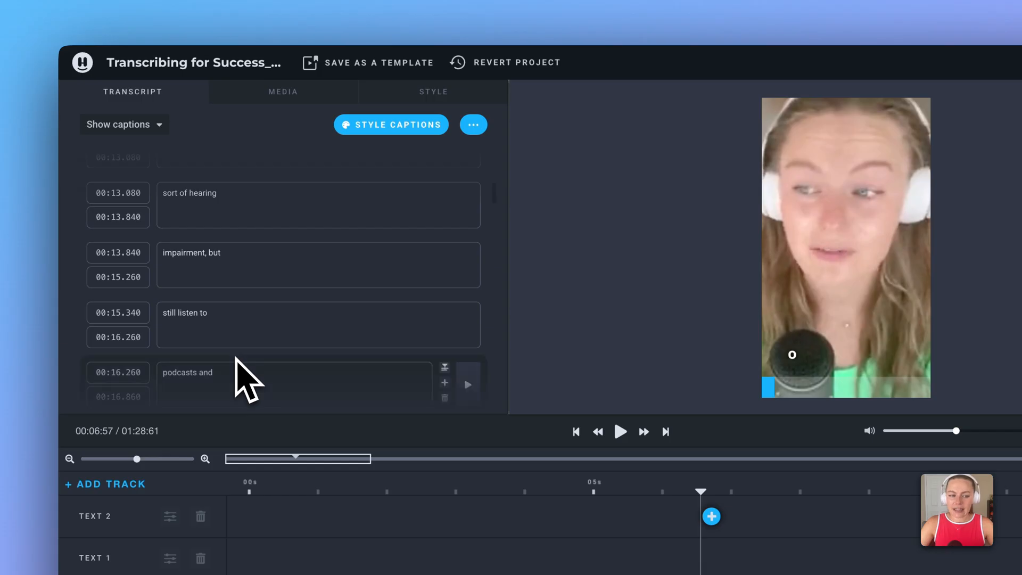
click(238, 271)
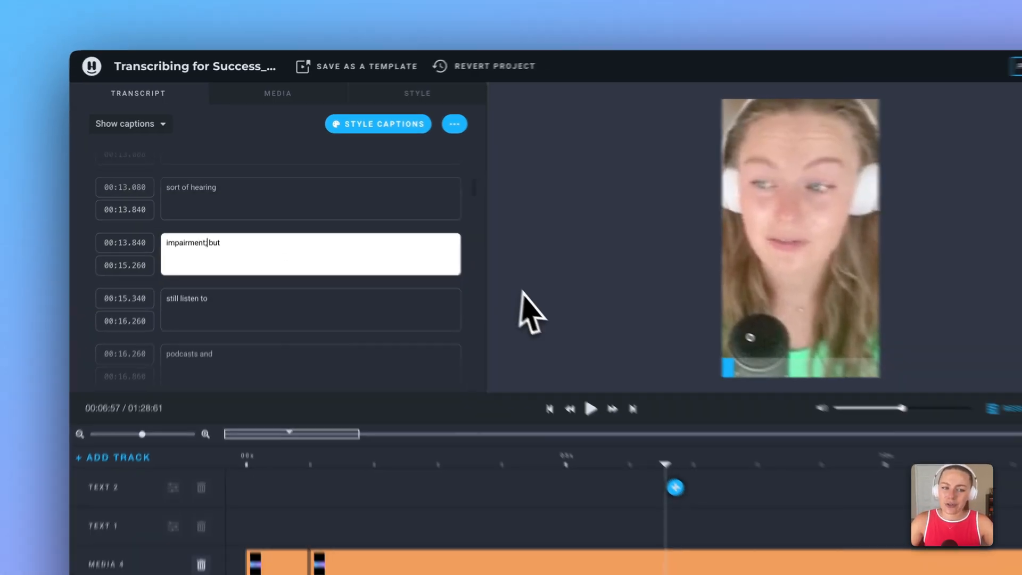
click(562, 309)
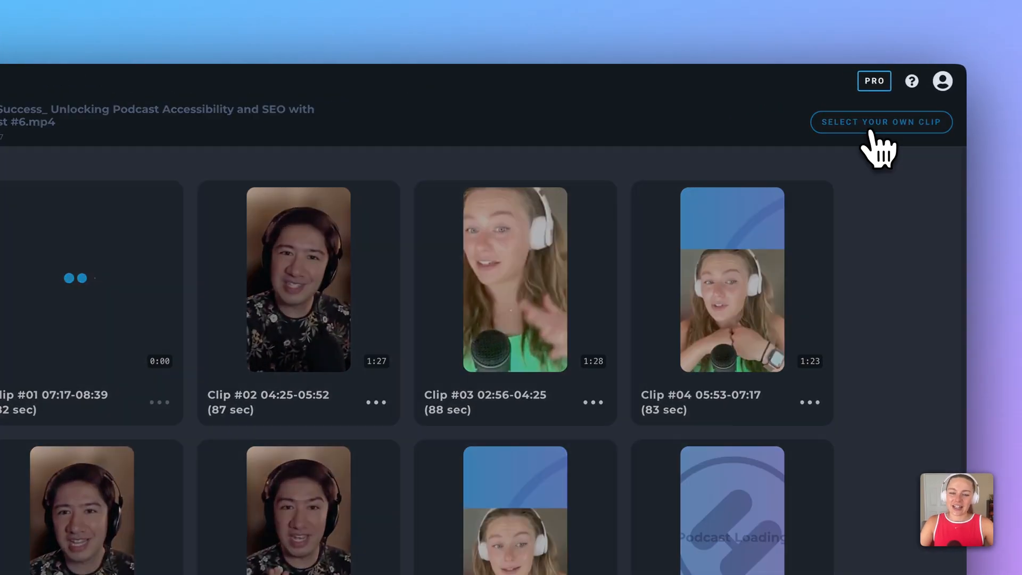
Step: Start choosing an own clip and select the transcript paragraph beginning "The point is to listen to it", then clear the selection
click(854, 113)
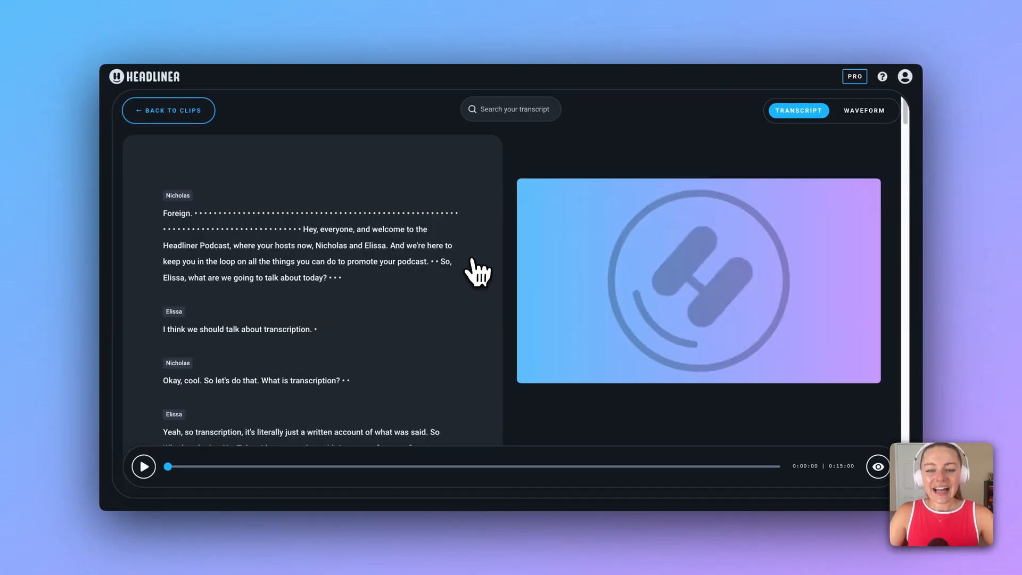
scroll(450, 276, down, 2)
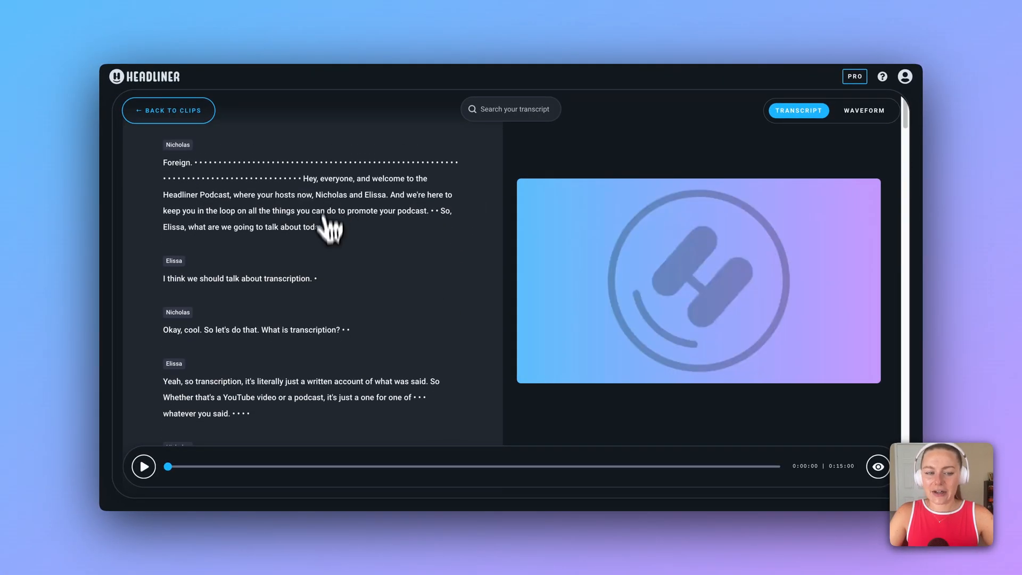
scroll(307, 297, down, 10)
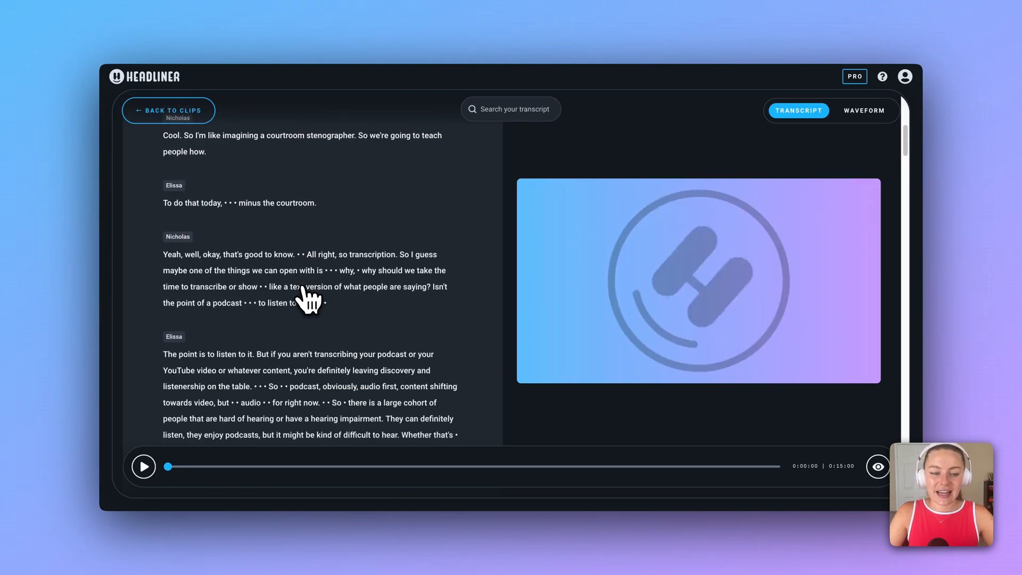
scroll(200, 228, up, 3)
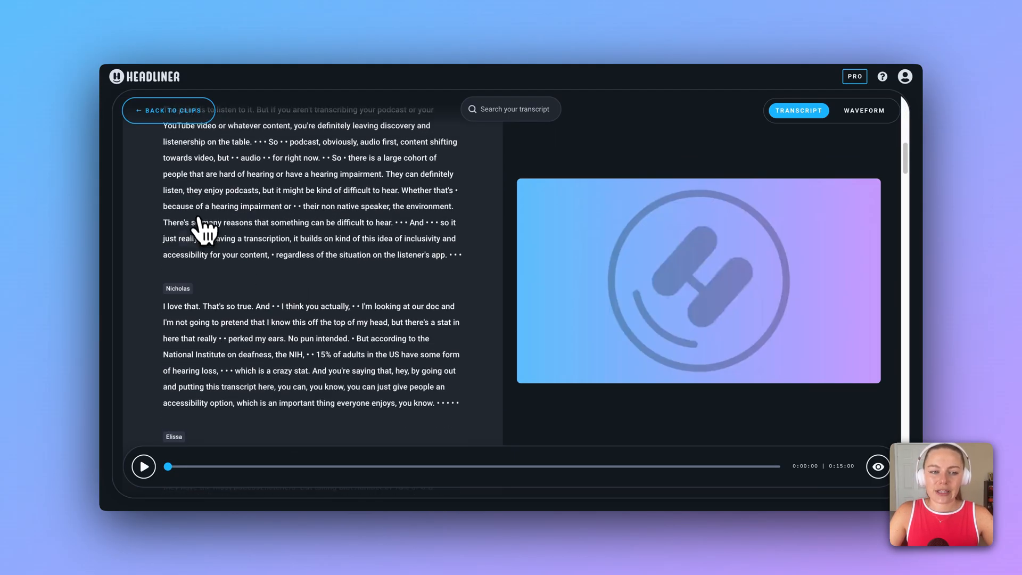
drag(170, 202, 520, 373)
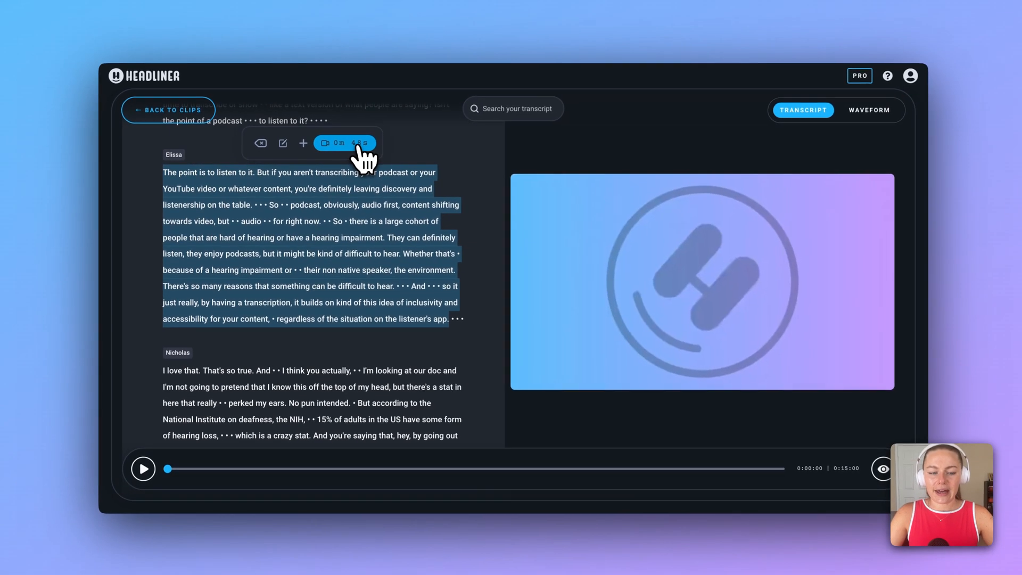
click(591, 148)
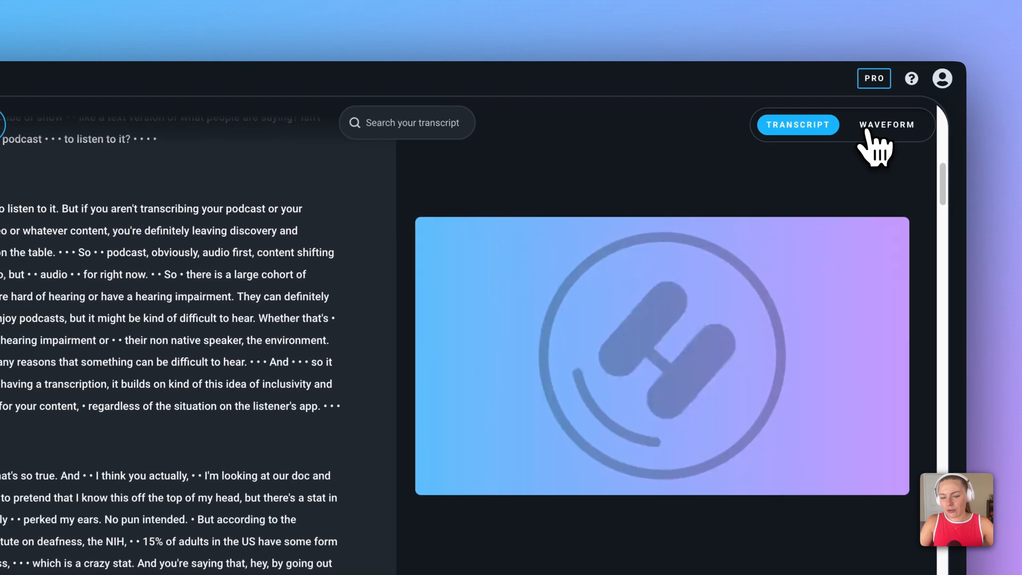
Step: Mark a clip from 0:05:52 to 0:07:30 on the waveform and return to the clips list without saving it
click(849, 112)
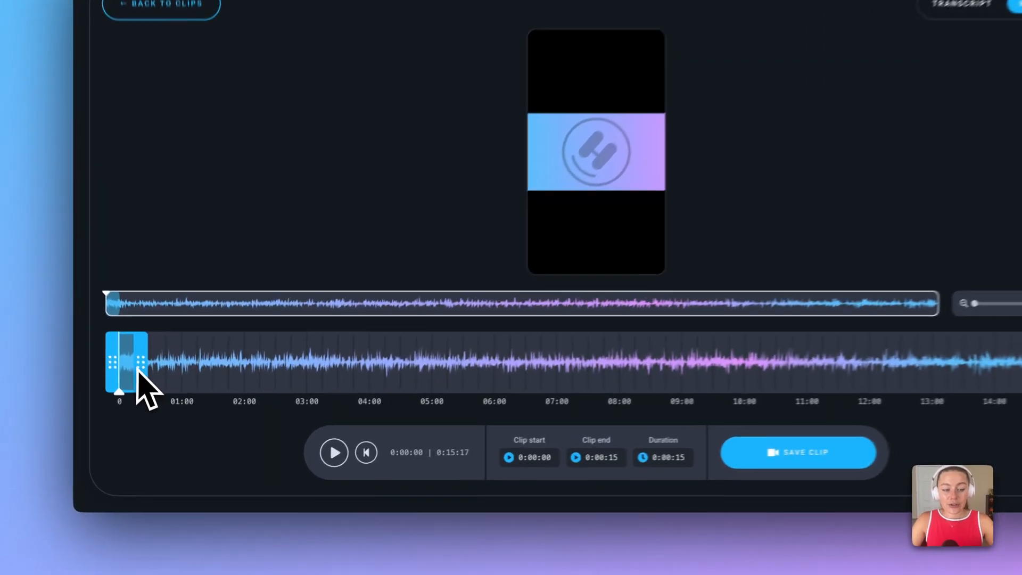
drag(161, 397, 554, 397)
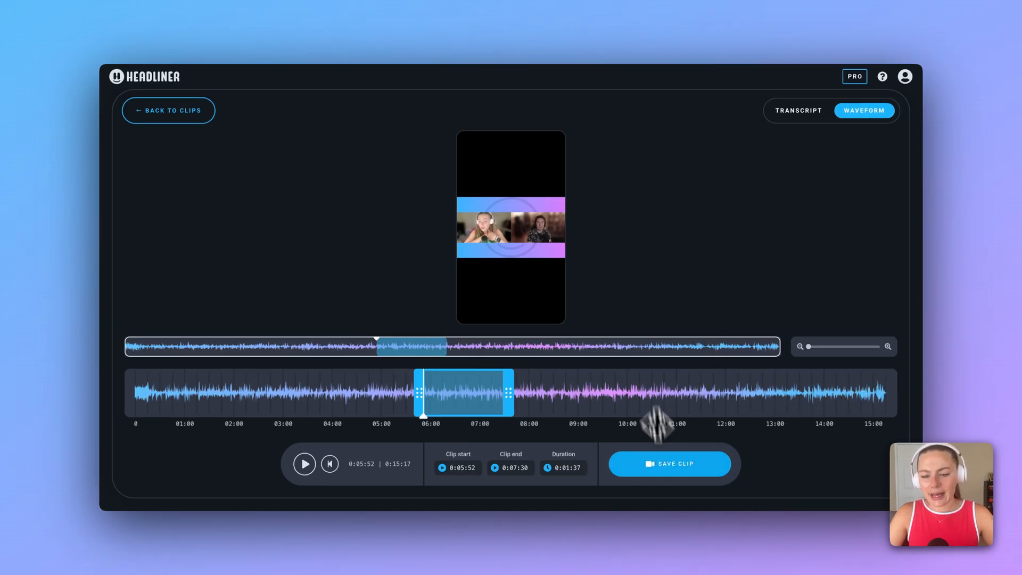
click(159, 128)
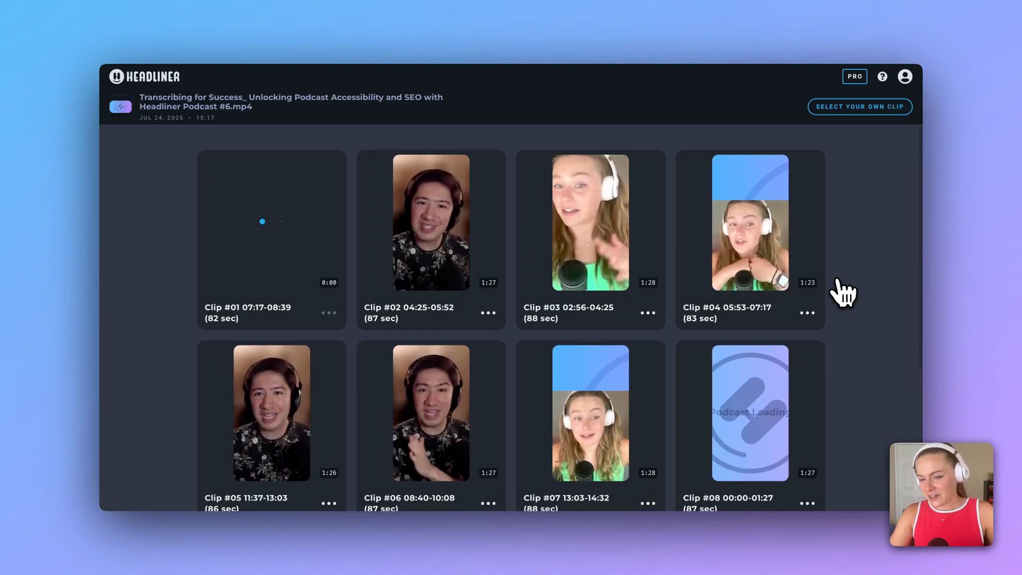